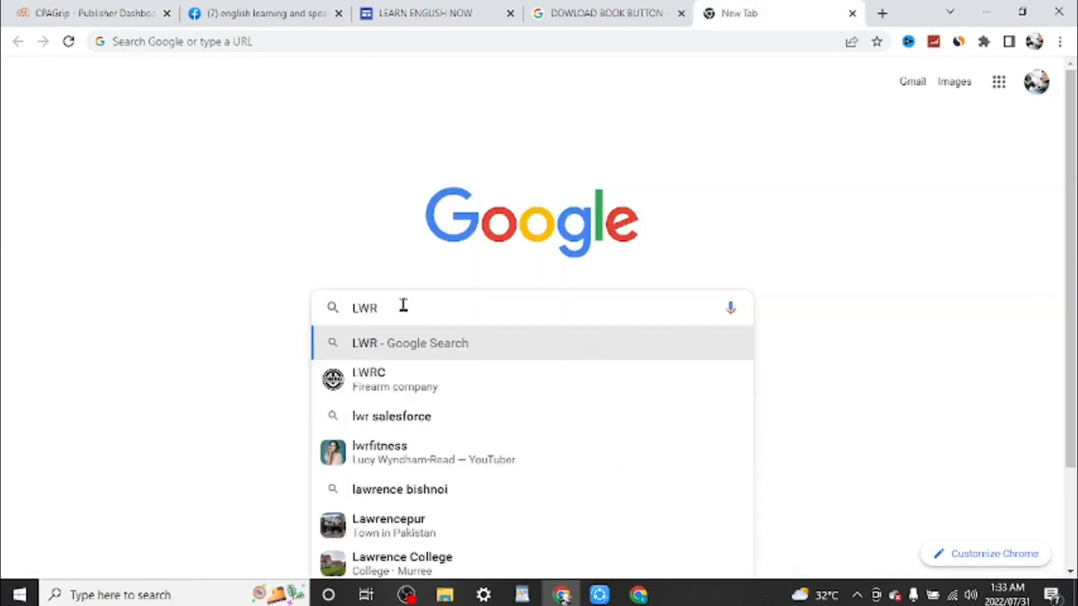
# Step: Search Google for "learn english book pdf download"
pyautogui.press('BackSpace')
pyautogui.press('BackSpace')
pyautogui.write('EWAR')
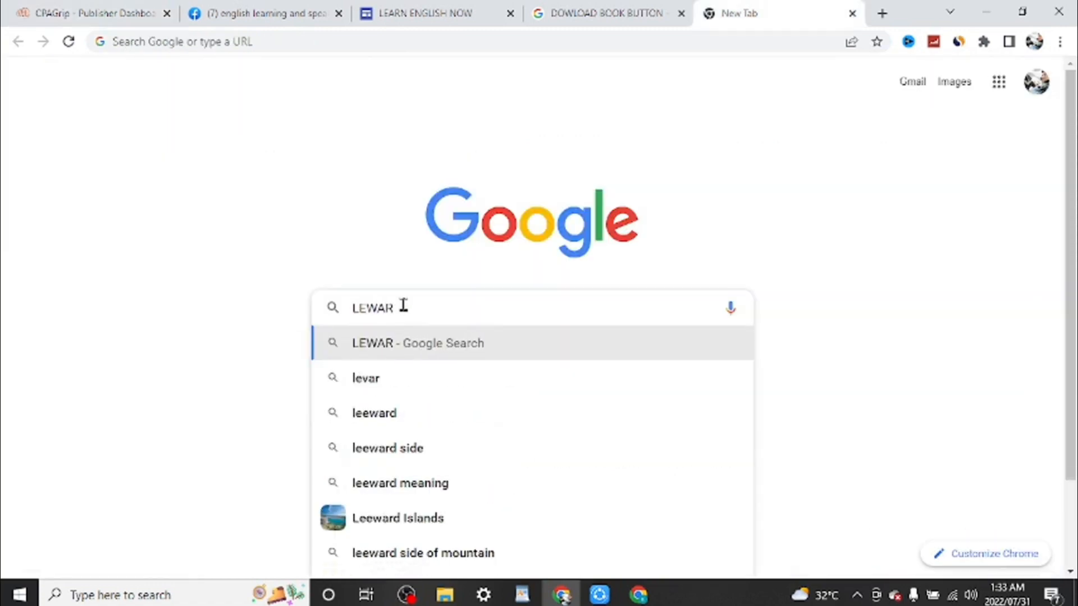
pyautogui.press('BackSpace')
pyautogui.press('BackSpace')
pyautogui.press('BackSpace')
pyautogui.write('AR')
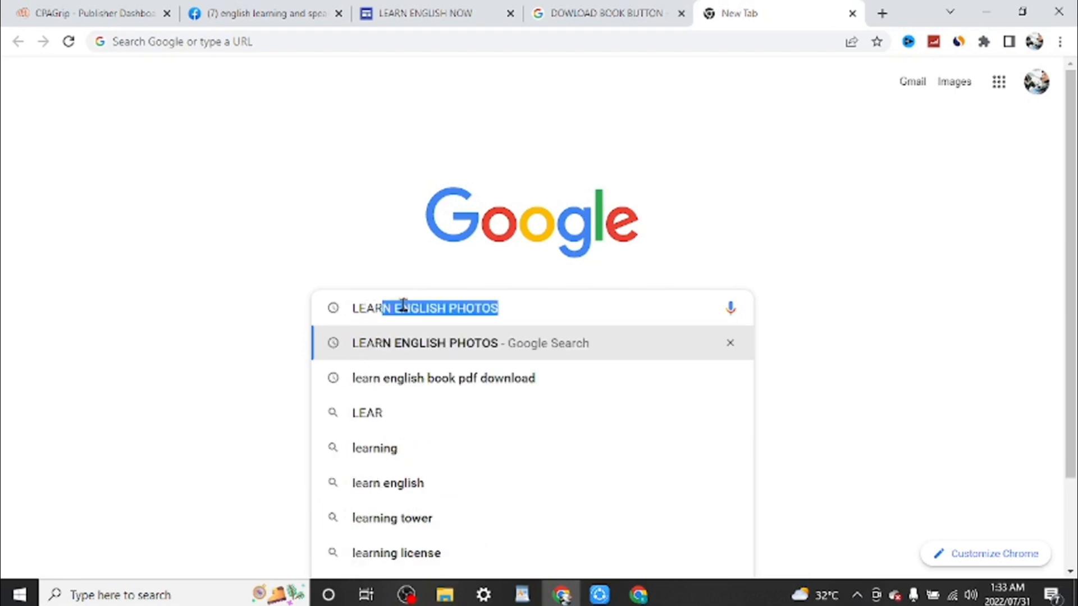
pyautogui.click(518, 380)
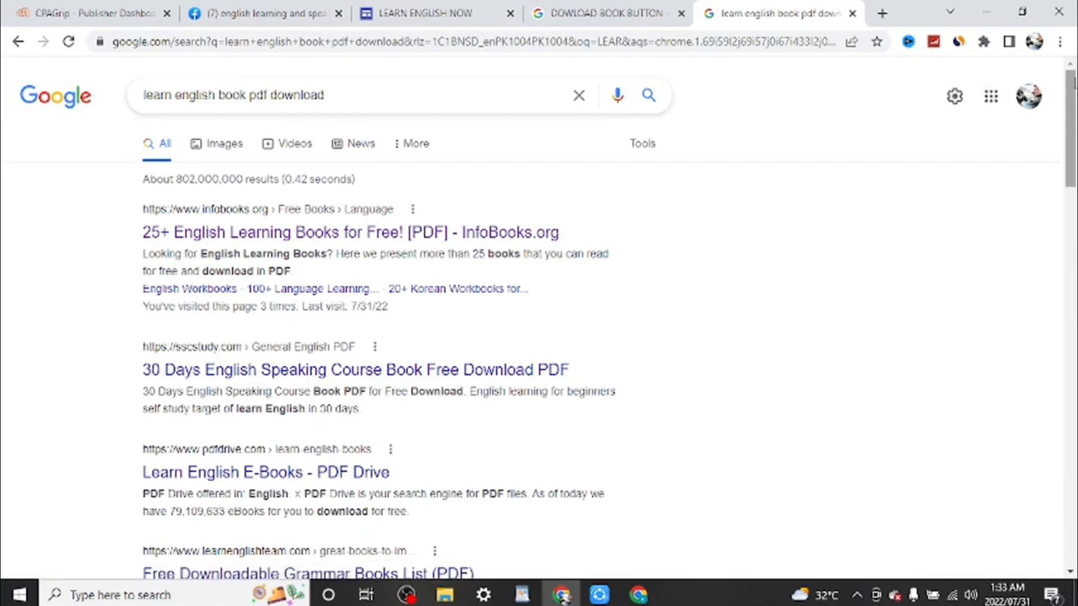
pyautogui.moveTo(1075, 111); pyautogui.dragTo(957, 92)
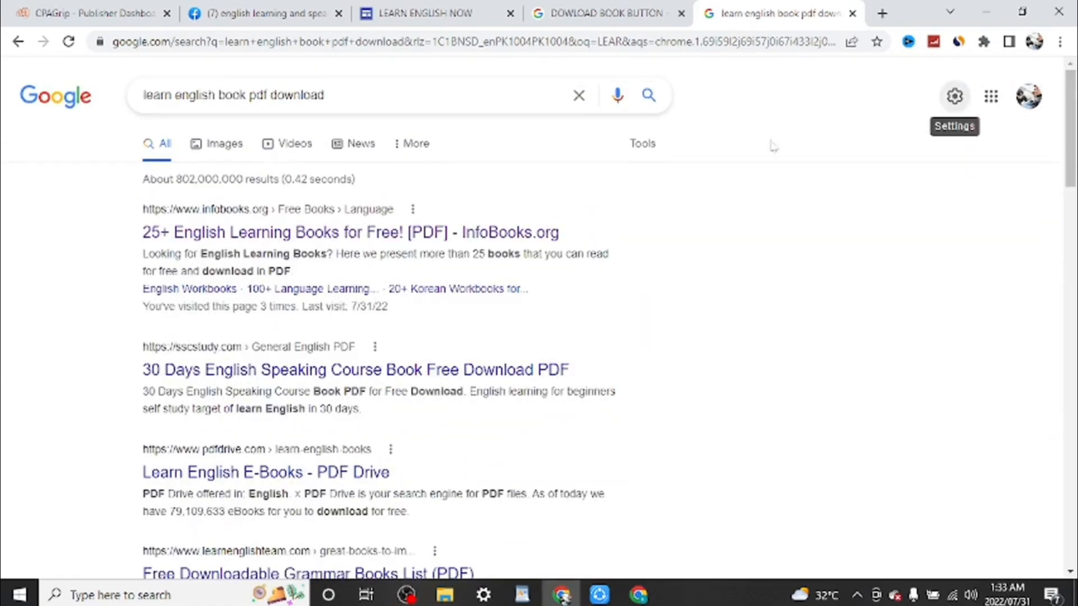
# Step: Open the InfoBooks page of 25+ English learning books and open the download file of the book Learn English Now
pyautogui.click(424, 237)
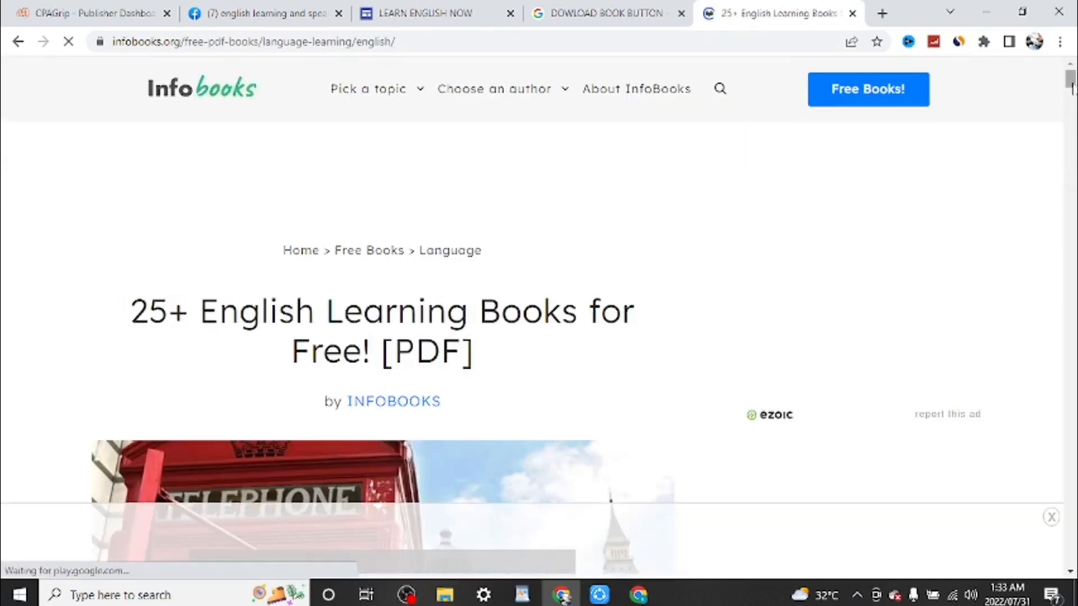
pyautogui.moveTo(1070, 81); pyautogui.dragTo(1071, 185)
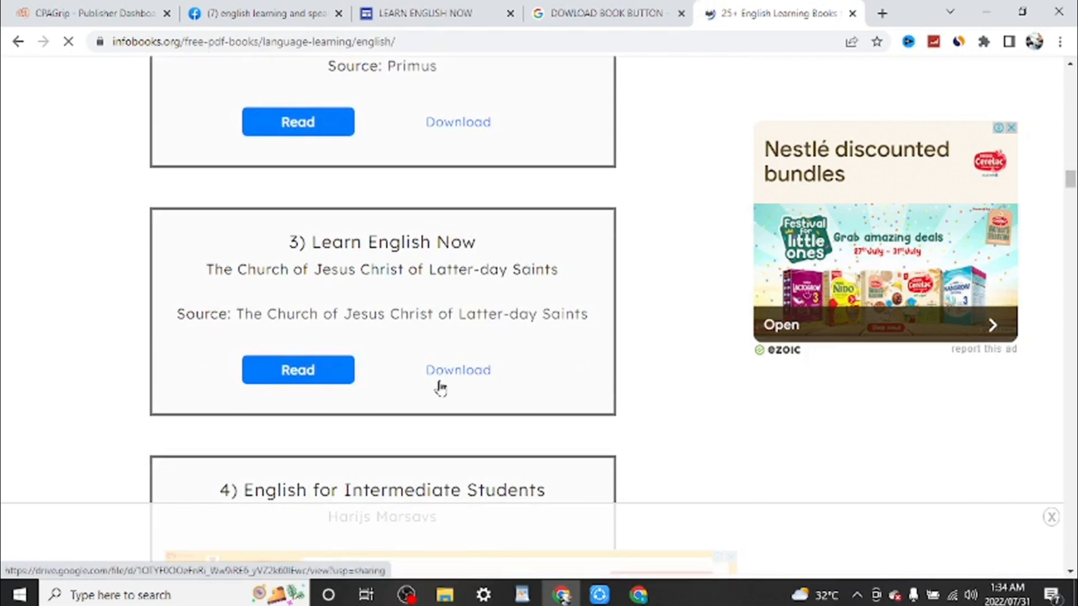
pyautogui.click(475, 373)
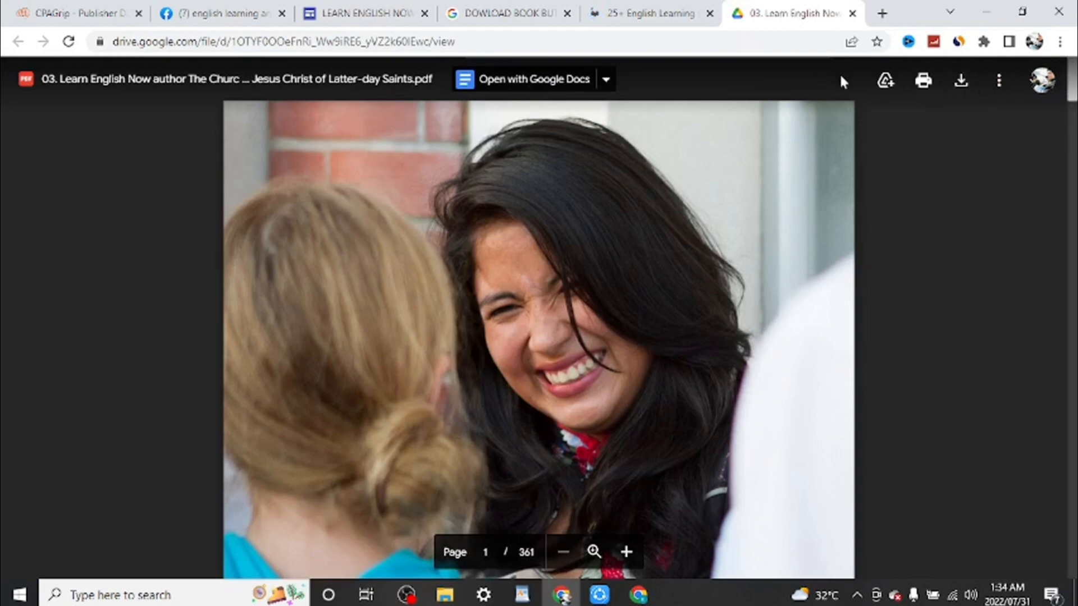
# Step: Open My Drive in Google Drive in a new browser tab
pyautogui.click(882, 14)
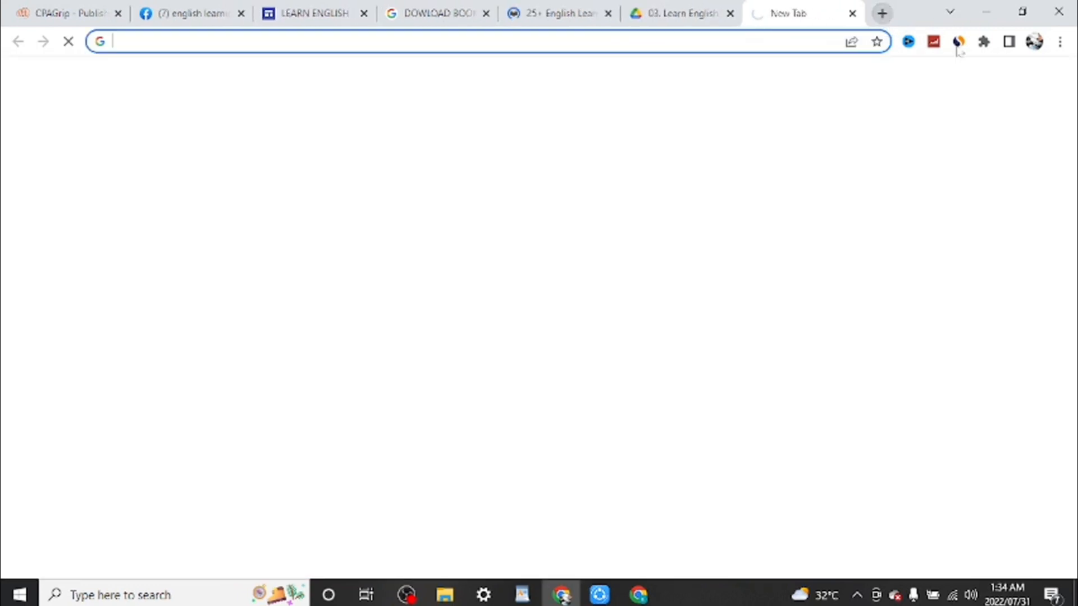
pyautogui.click(1012, 82)
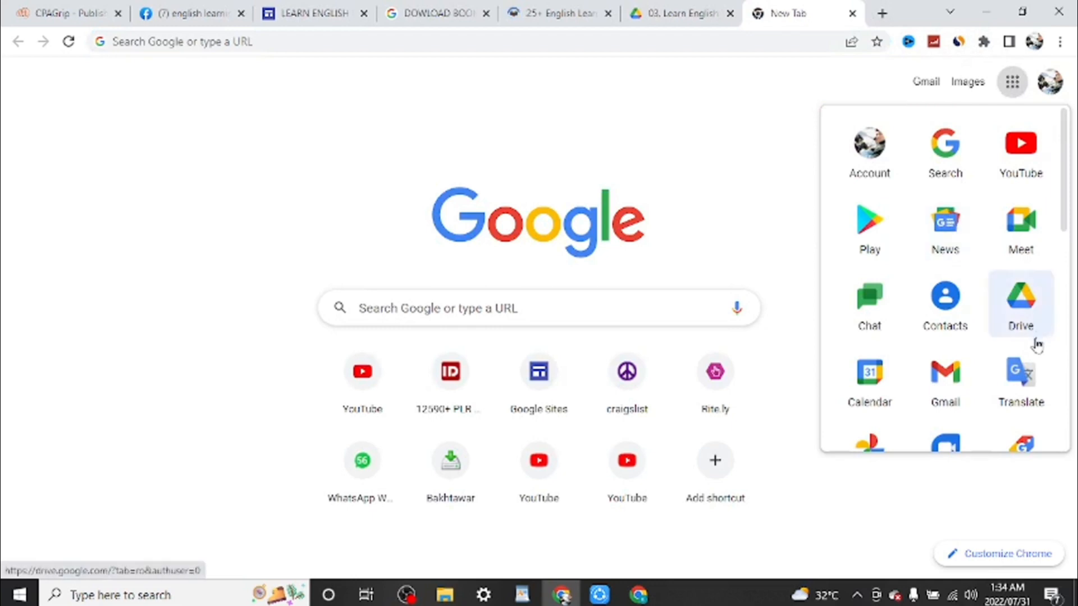
pyautogui.click(1030, 323)
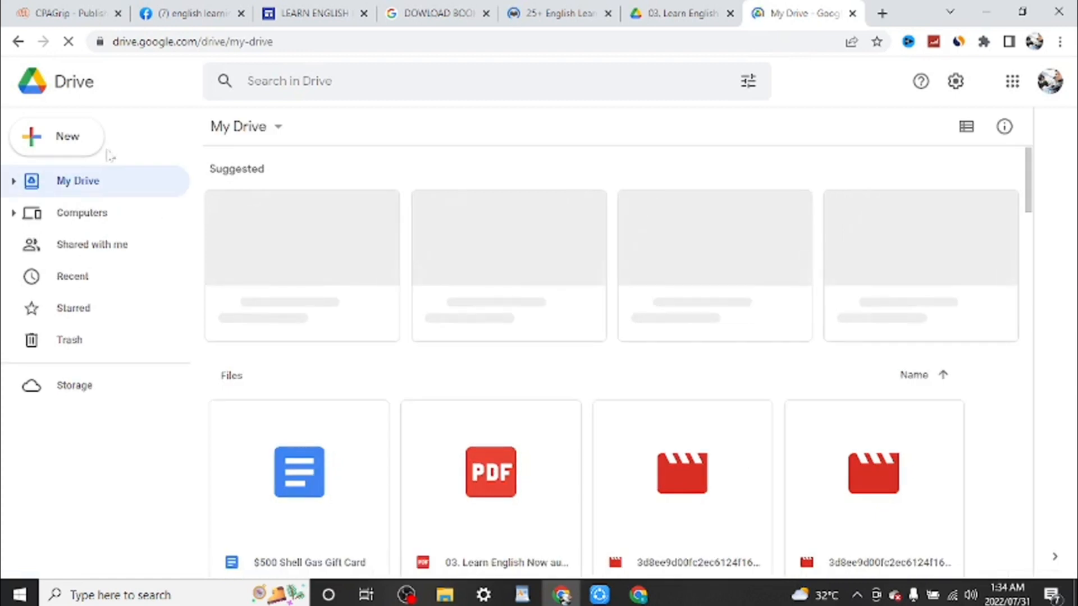
pyautogui.click(68, 137)
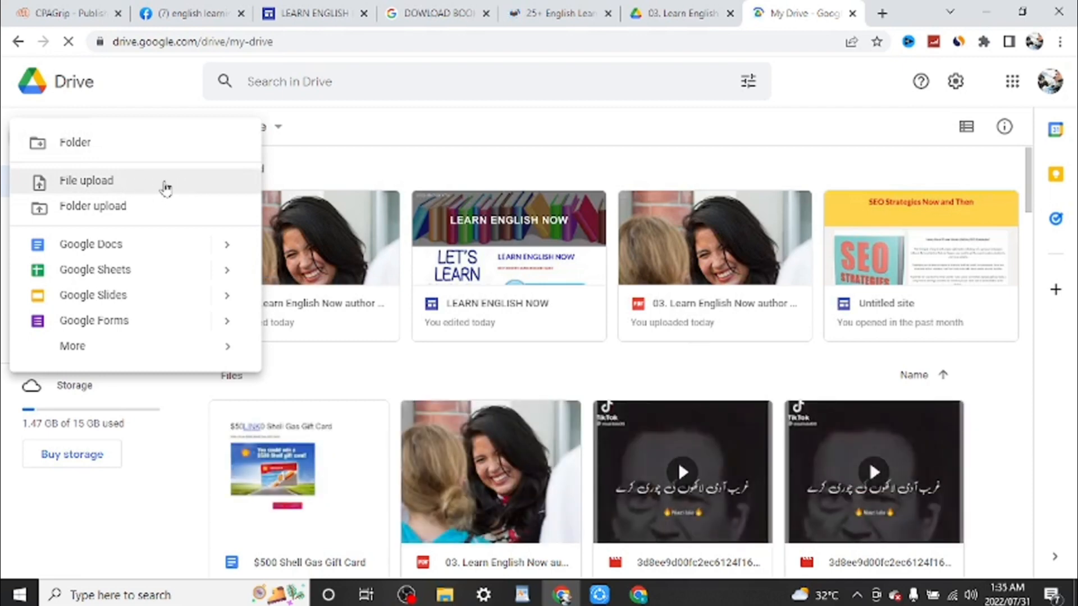
pyautogui.click(361, 147)
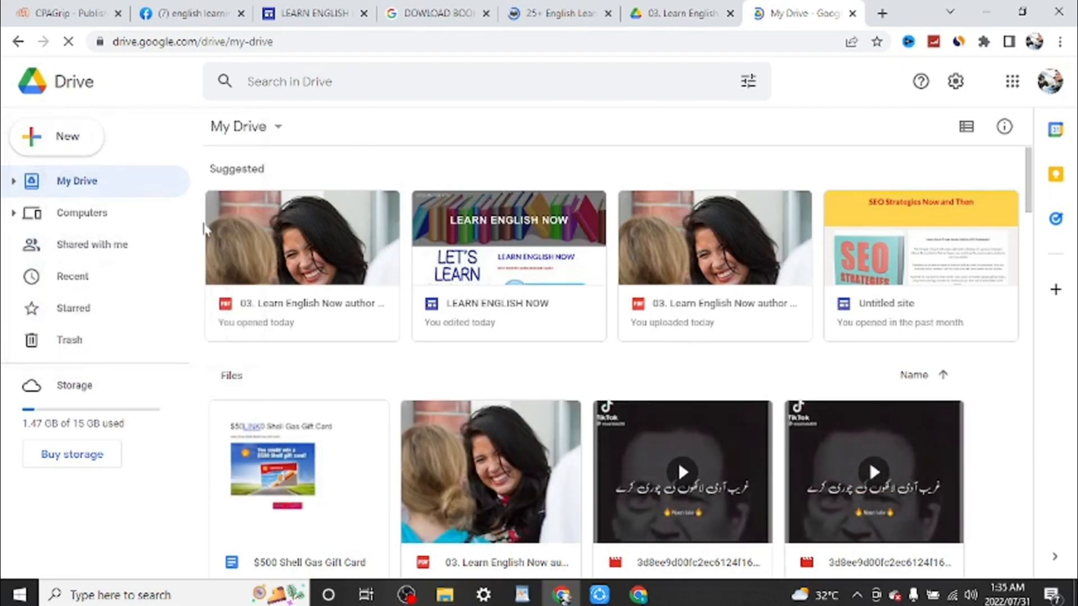
# Step: Copy the sharing link of the suggested "03. Learn English Now" PDF that was opened today
pyautogui.click(308, 252)
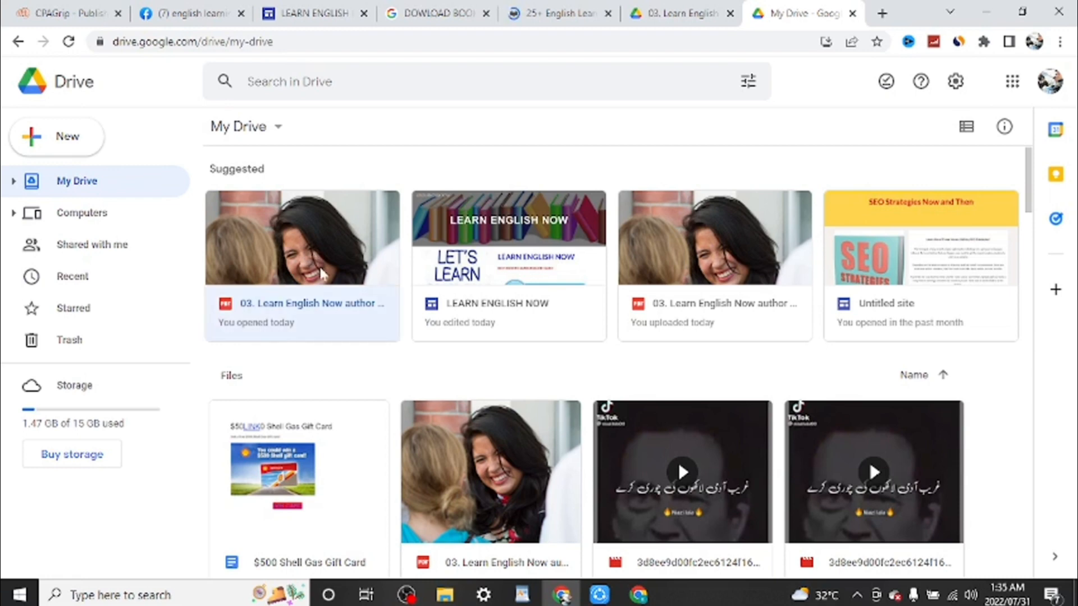
pyautogui.rightClick(303, 313)
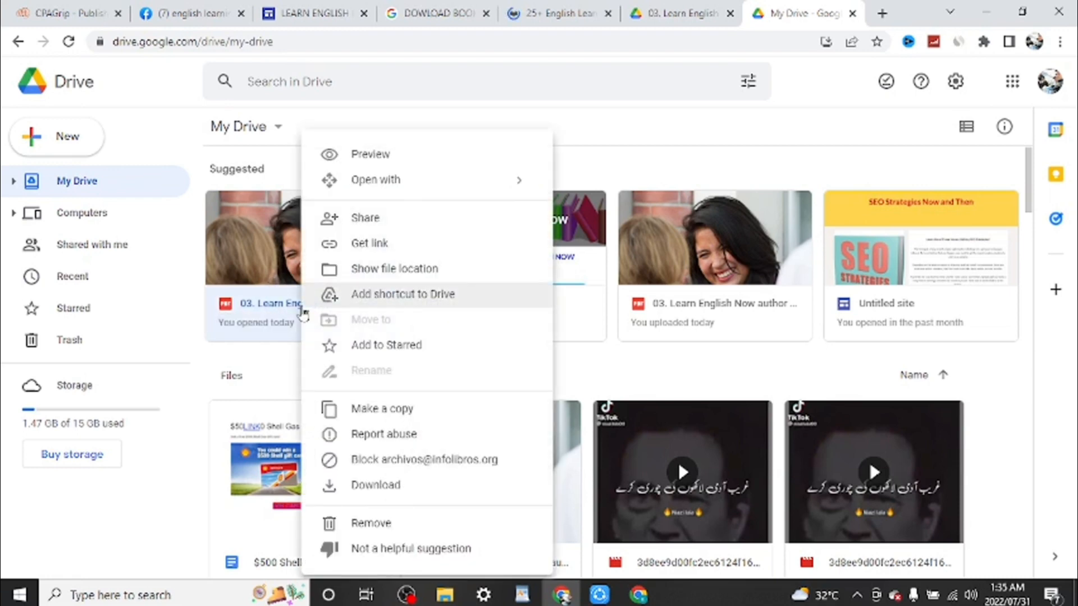
pyautogui.click(415, 252)
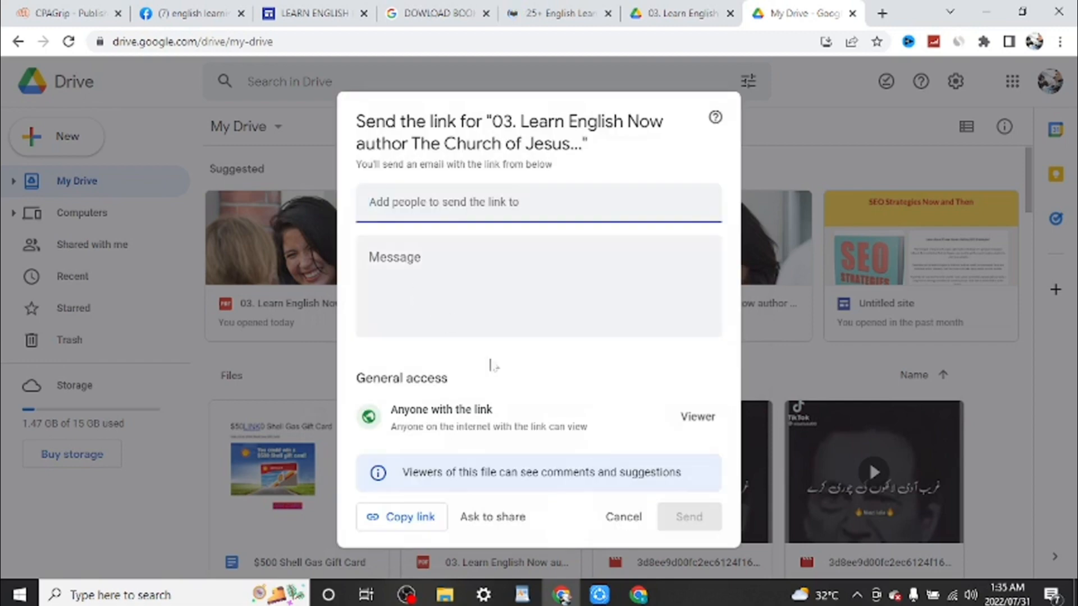
pyautogui.click(402, 516)
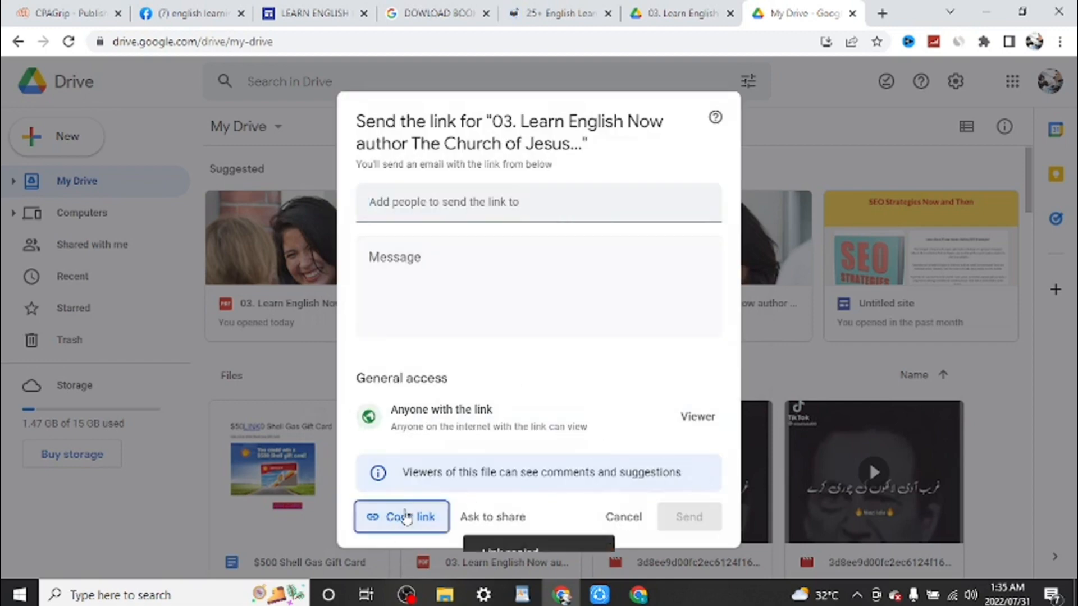
pyautogui.click(794, 350)
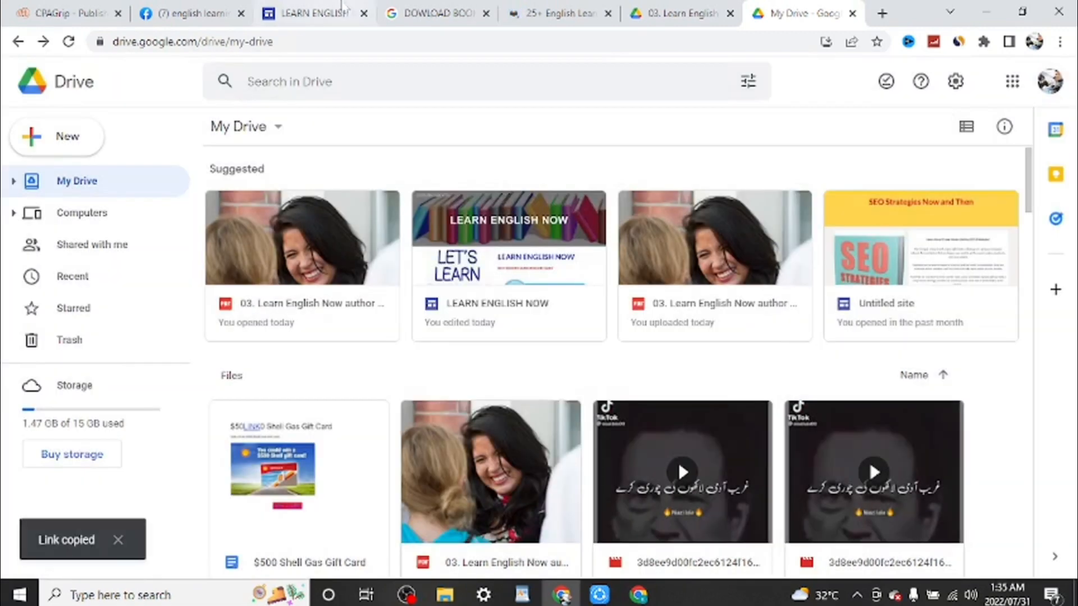
# Step: Switch to CPAGrip, create a new URL / File Locker and agree to its Terms of Service
pyautogui.click(52, 5)
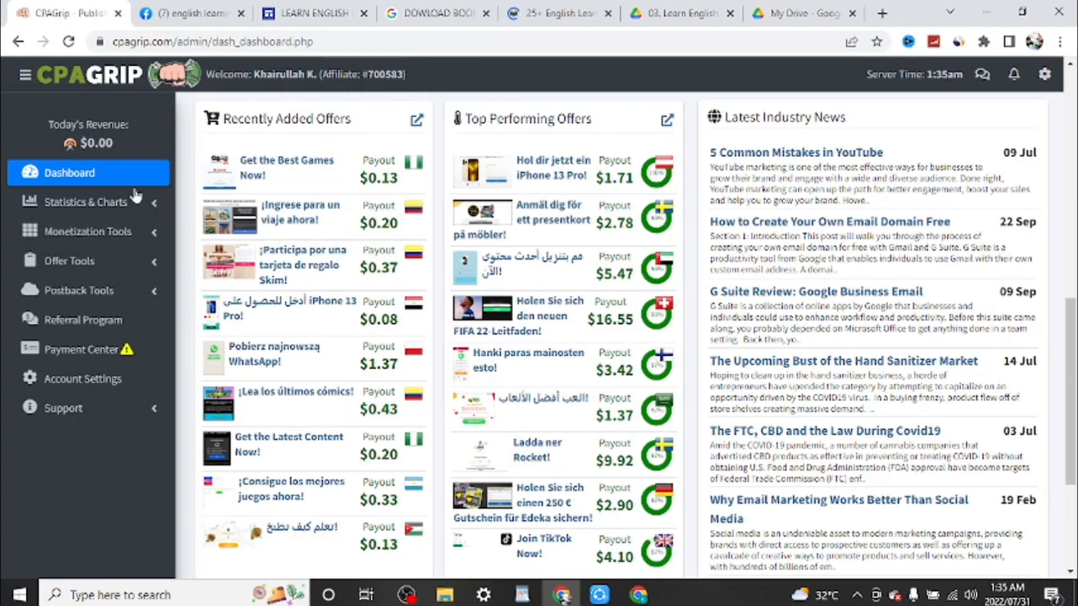
pyautogui.click(147, 236)
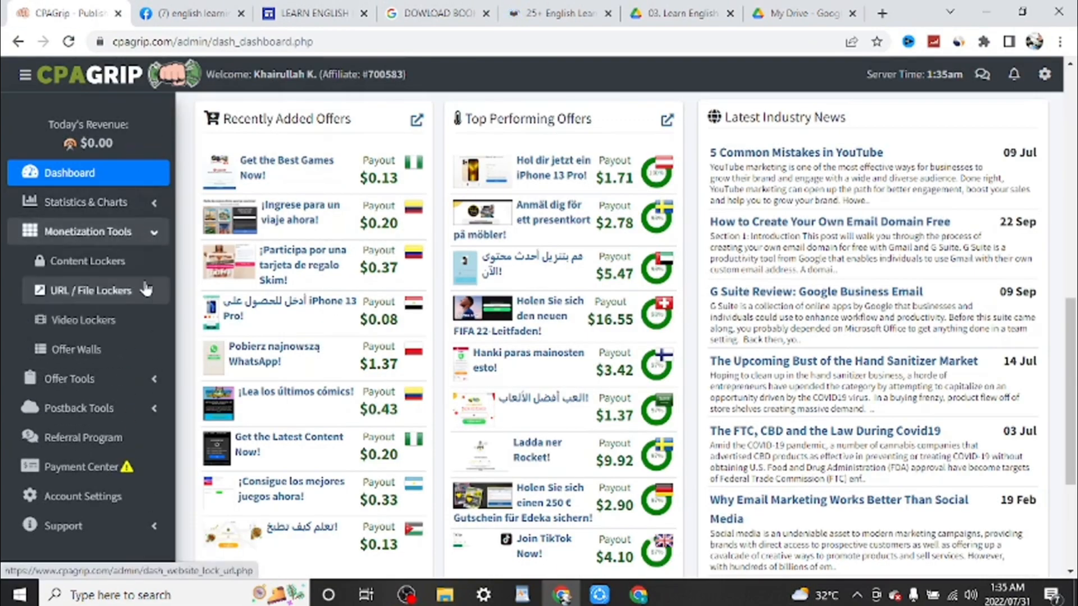
pyautogui.click(129, 299)
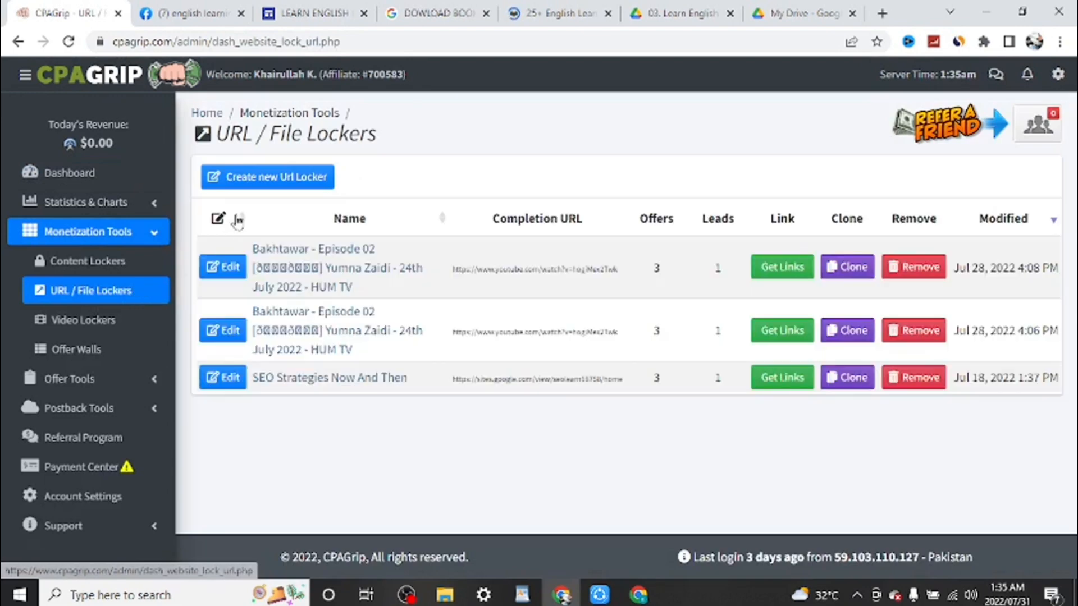
pyautogui.click(317, 182)
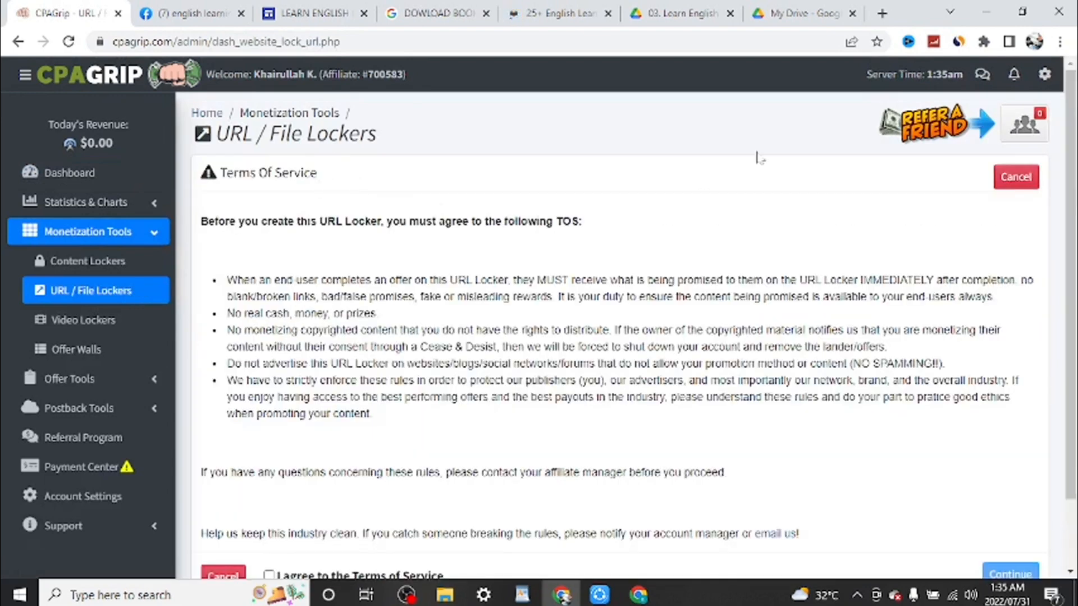
pyautogui.scroll(-2, 821, 152)
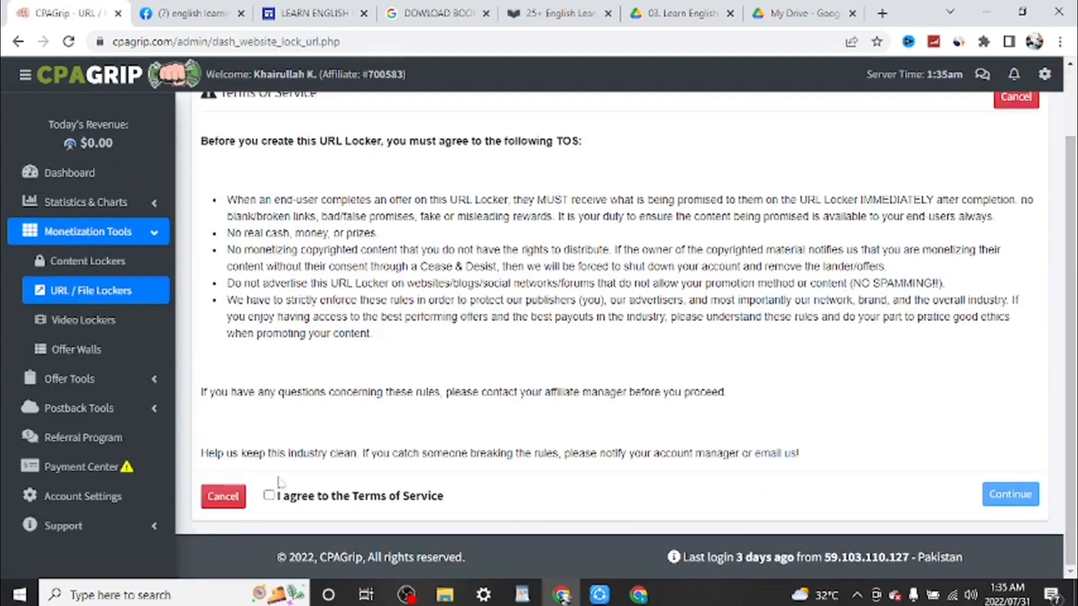
pyautogui.click(269, 495)
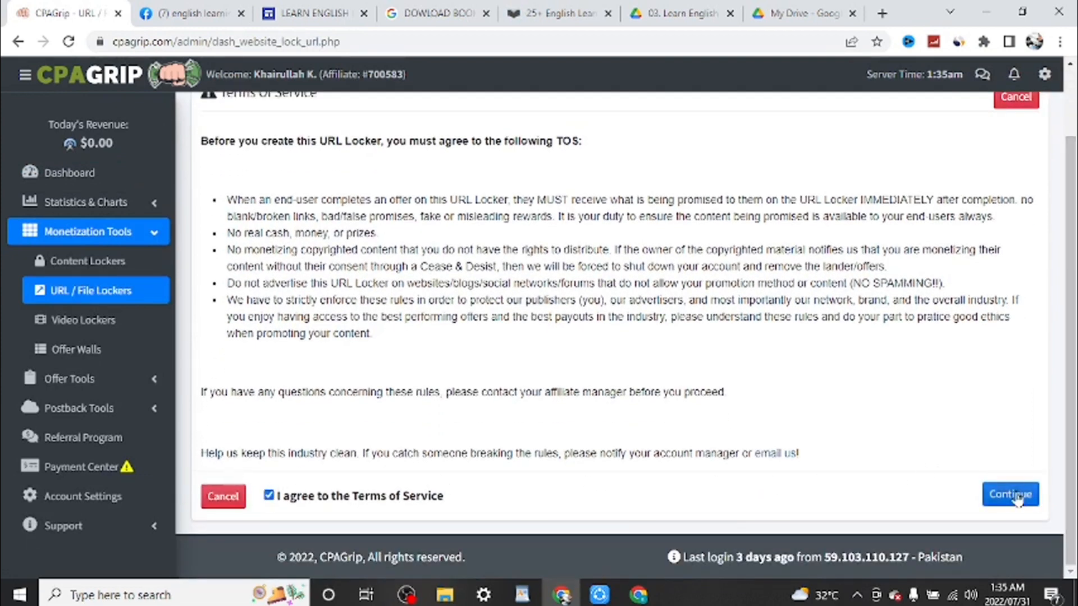
pyautogui.click(997, 488)
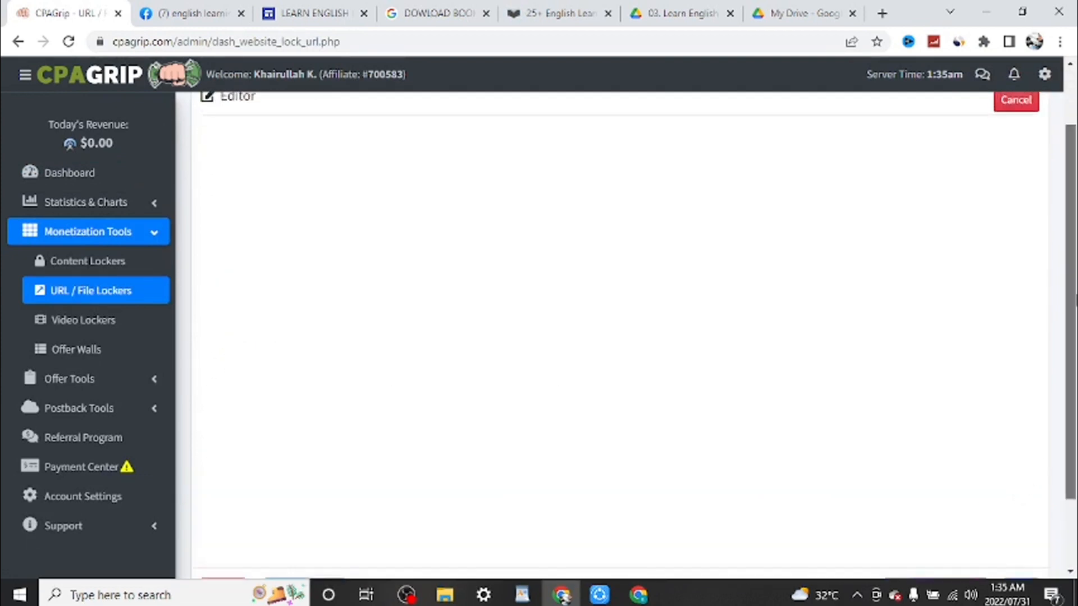
# Step: Apply the File Download Locker template to the new locker
pyautogui.moveTo(1076, 210); pyautogui.dragTo(1076, 259)
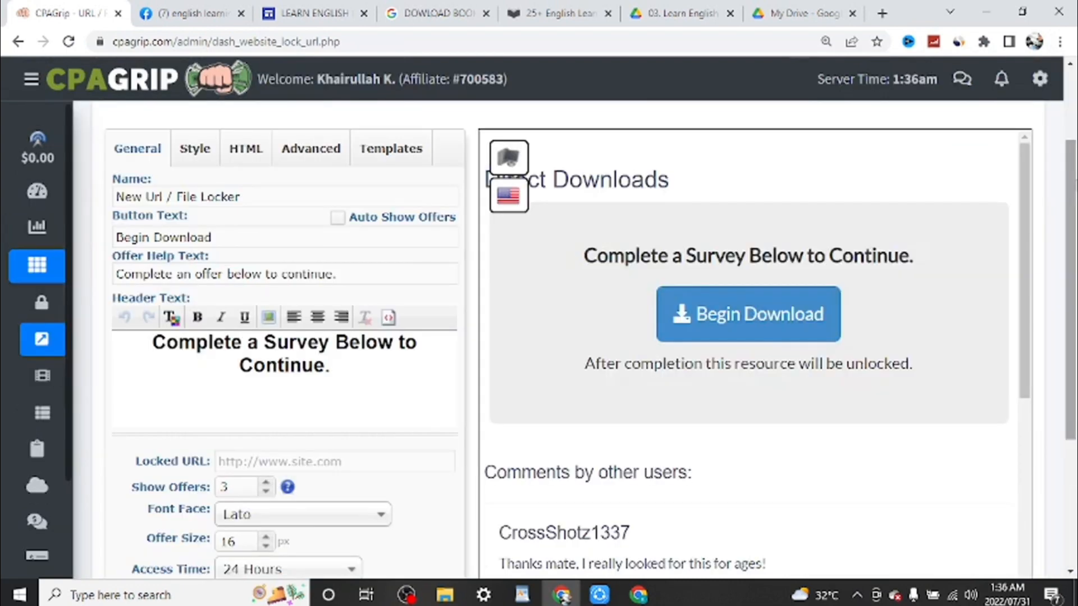
pyautogui.moveTo(1077, 181)
pyautogui.mouseDown()
pyautogui.moveTo(1076, 196)
pyautogui.moveTo(1076, 183)
pyautogui.mouseUp()
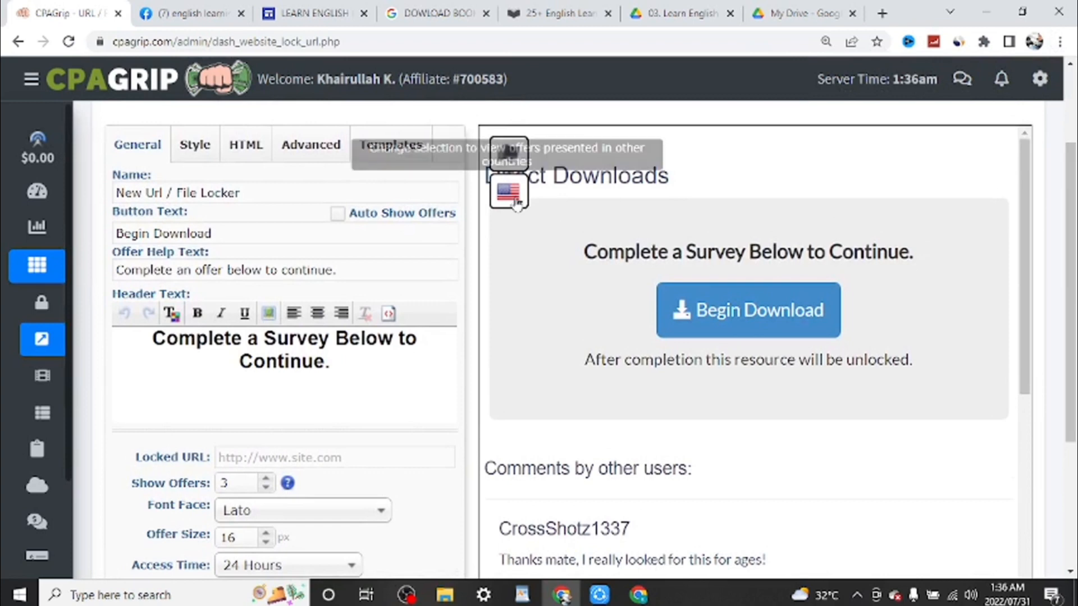
pyautogui.click(392, 147)
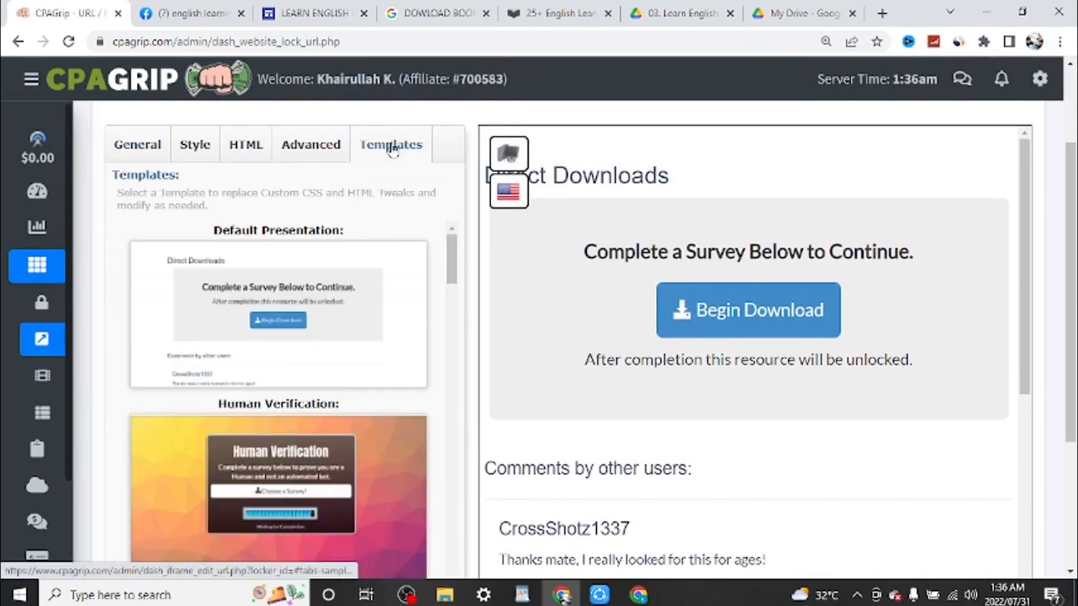
pyautogui.moveTo(1027, 191); pyautogui.dragTo(1031, 210)
pyautogui.moveTo(452, 262); pyautogui.dragTo(466, 344)
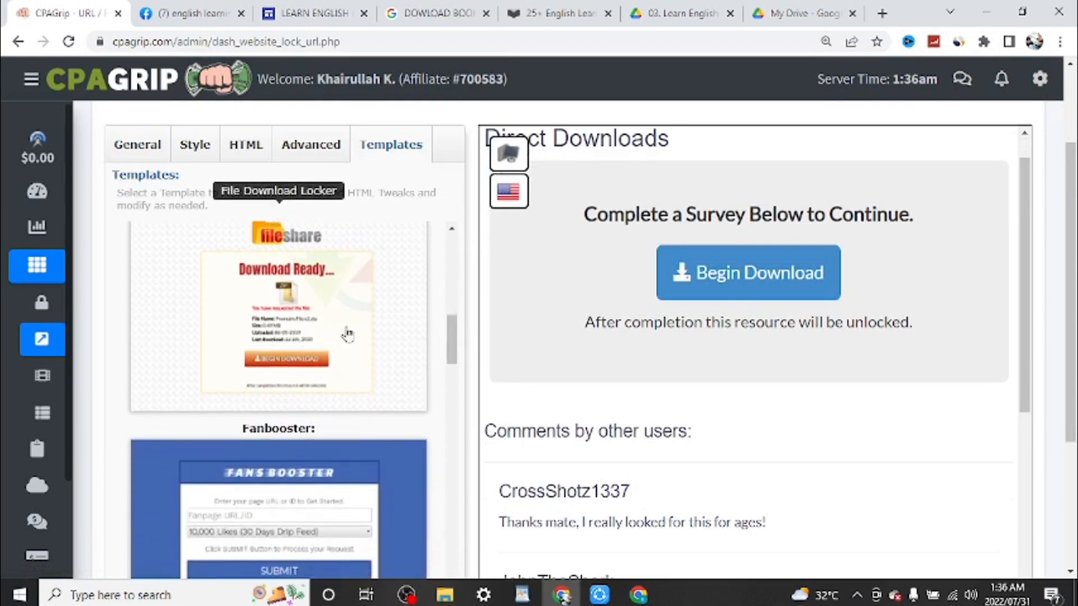
pyautogui.click(338, 321)
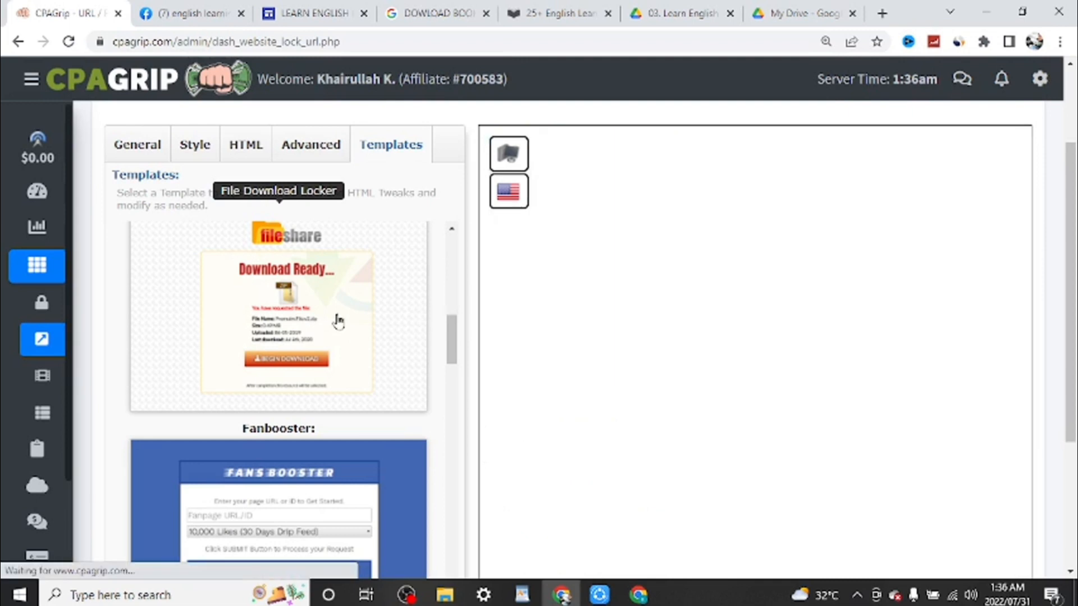
# Step: Rename the locker as LEARN ENGLISH NOW in its general settings
pyautogui.click(140, 151)
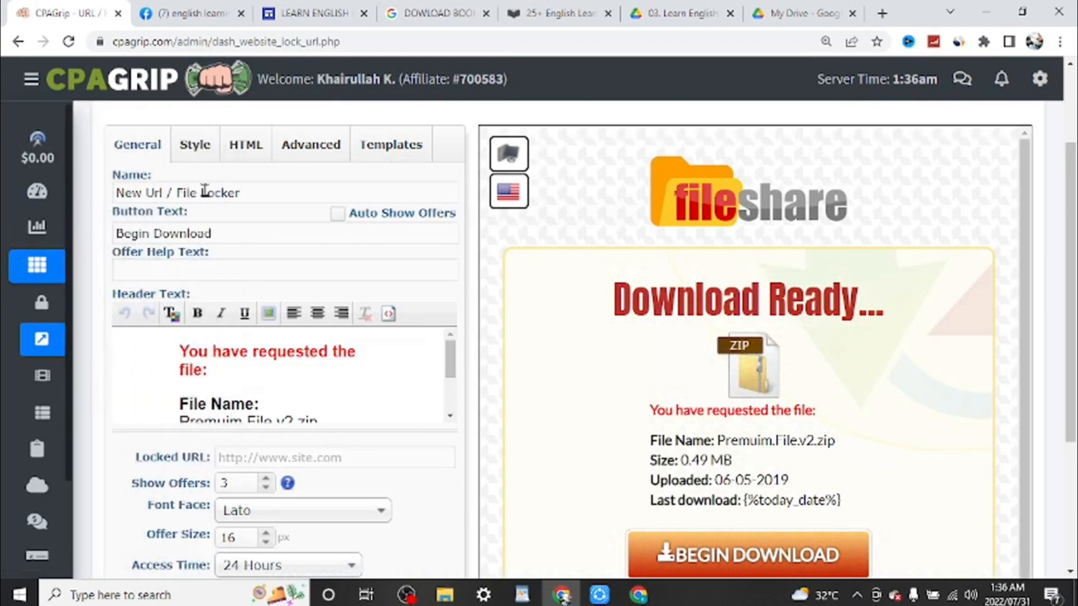
pyautogui.click(255, 194)
pyautogui.press('BackSpace')
pyautogui.press('BackSpace')
pyautogui.press('BackSpace')
pyautogui.press('BackSpace')
pyautogui.press('BackSpace')
pyautogui.press('BackSpace')
pyautogui.press('BackSpace')
pyautogui.press('BackSpace')
pyautogui.press('BackSpace')
pyautogui.press('BackSpace')
pyautogui.press('BackSpace')
pyautogui.press('BackSpace')
pyautogui.press('BackSpace')
pyautogui.press('BackSpace')
pyautogui.press('BackSpace')
pyautogui.press('BackSpace')
pyautogui.press('BackSpace')
pyautogui.press('BackSpace')
pyautogui.press('BackSpace')
pyautogui.press('BackSpace')
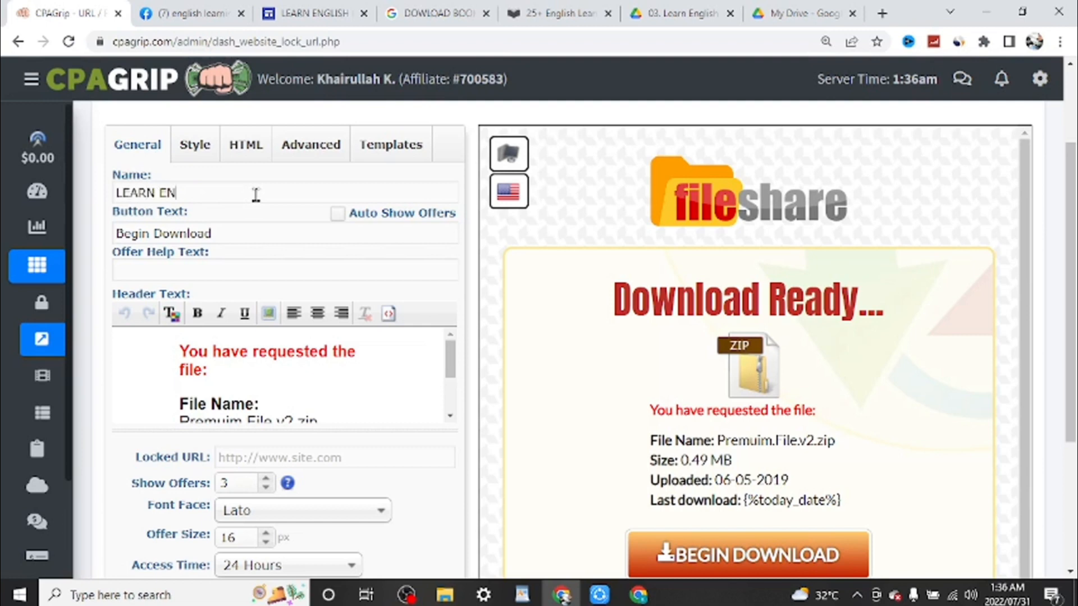
pyautogui.write('LEARN ENGLISH NOW')
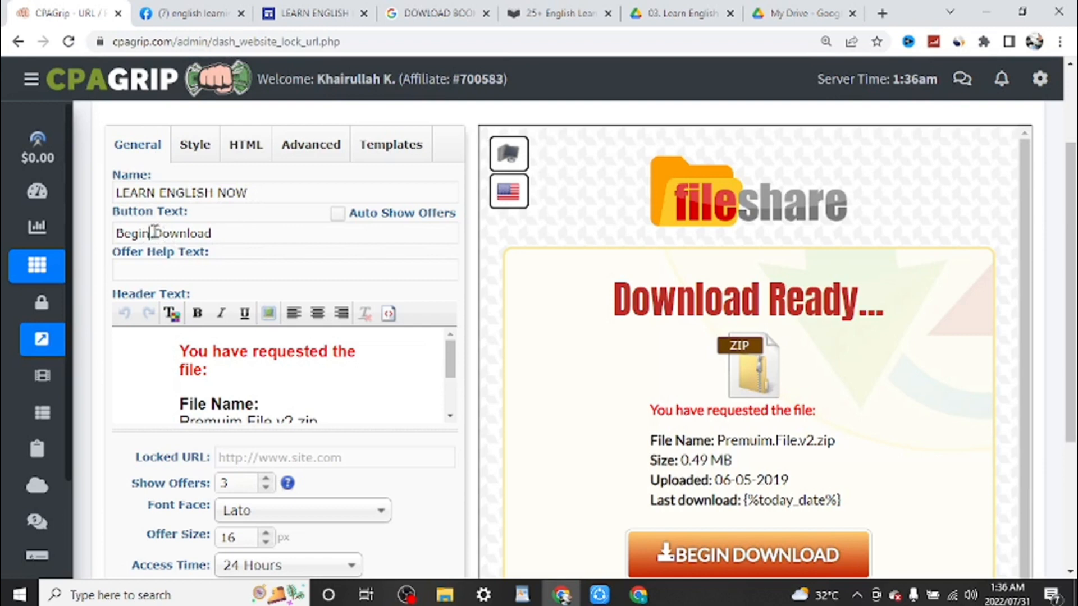
# Step: Change the locker's button text to "Download BOOK"
pyautogui.press('BackSpace')
pyautogui.press('BackSpace')
pyautogui.press('BackSpace')
pyautogui.press('BackSpace')
pyautogui.press('BackSpace')
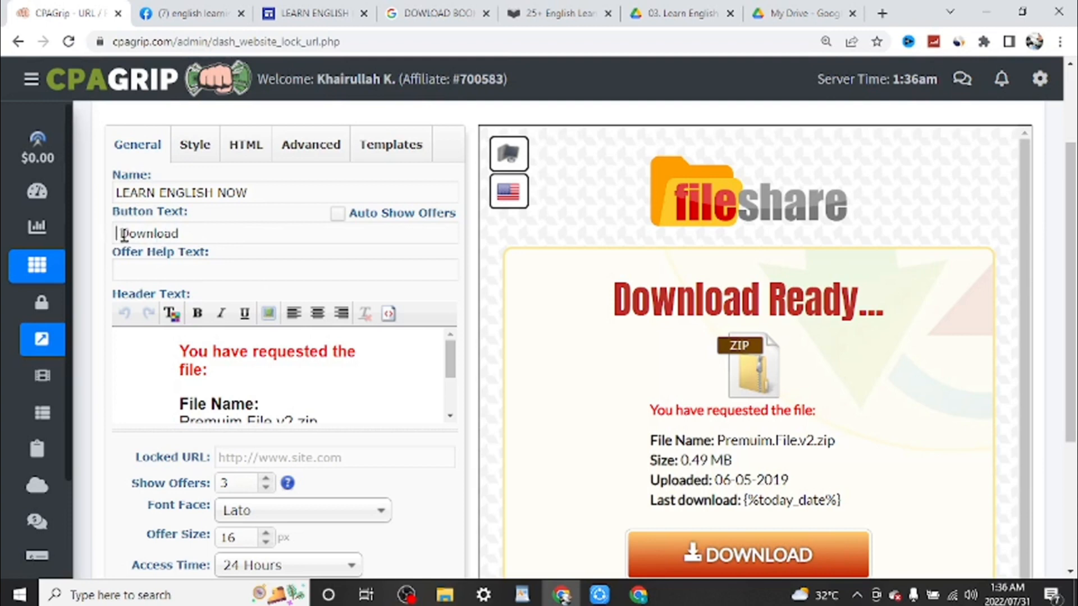
pyautogui.click(205, 239)
pyautogui.write('BOOK')
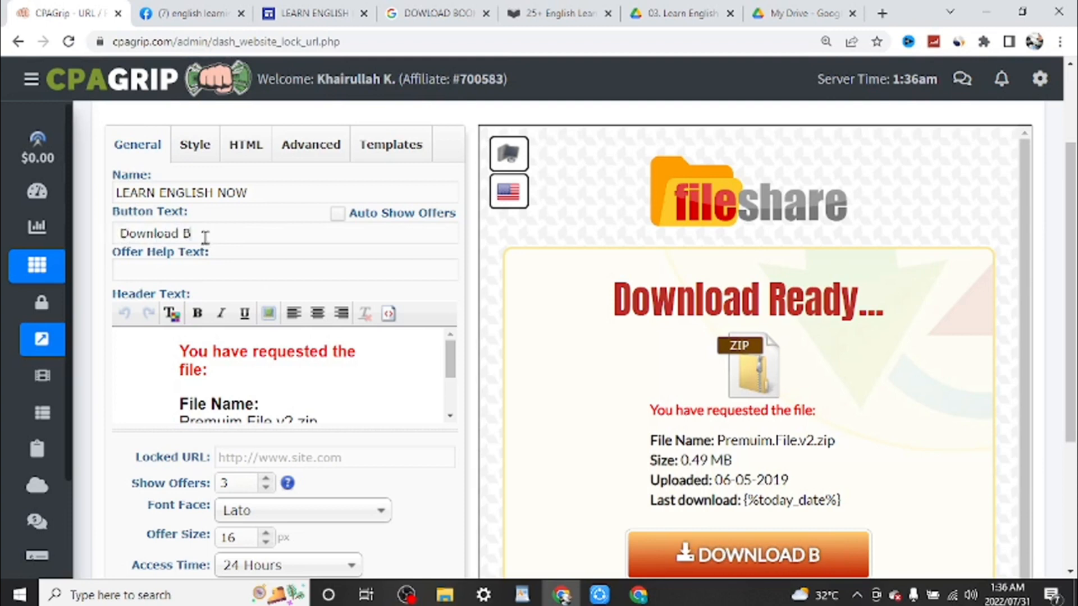
# Step: Set the locker's offer help text to "VERIFY YOU ARE HUMAN"
pyautogui.click(128, 268)
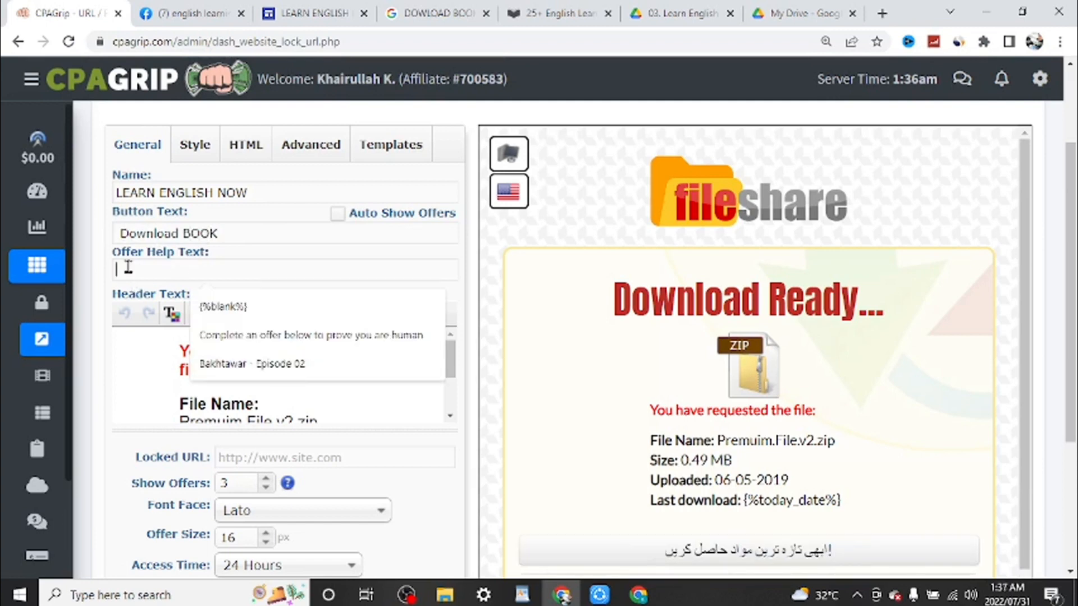
pyautogui.write('VERIF')
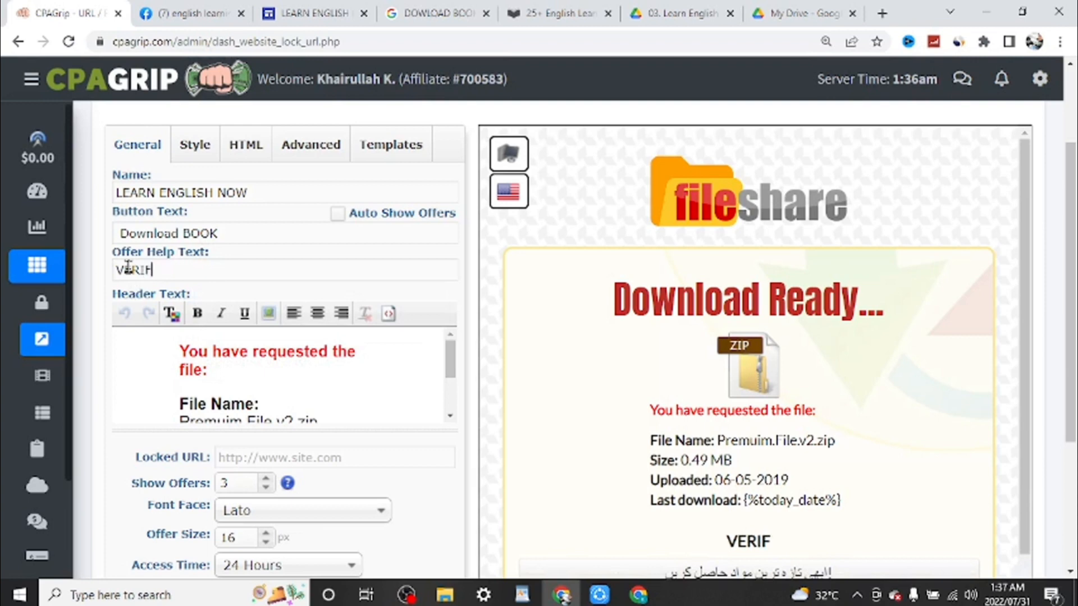
pyautogui.write('Y Y ')
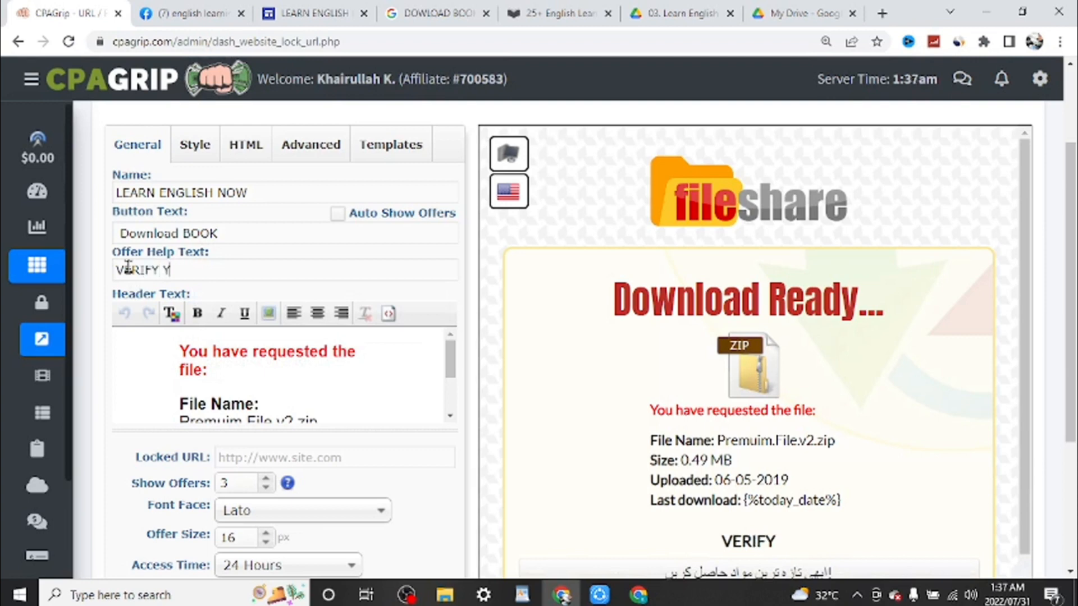
pyautogui.write('YOUR')
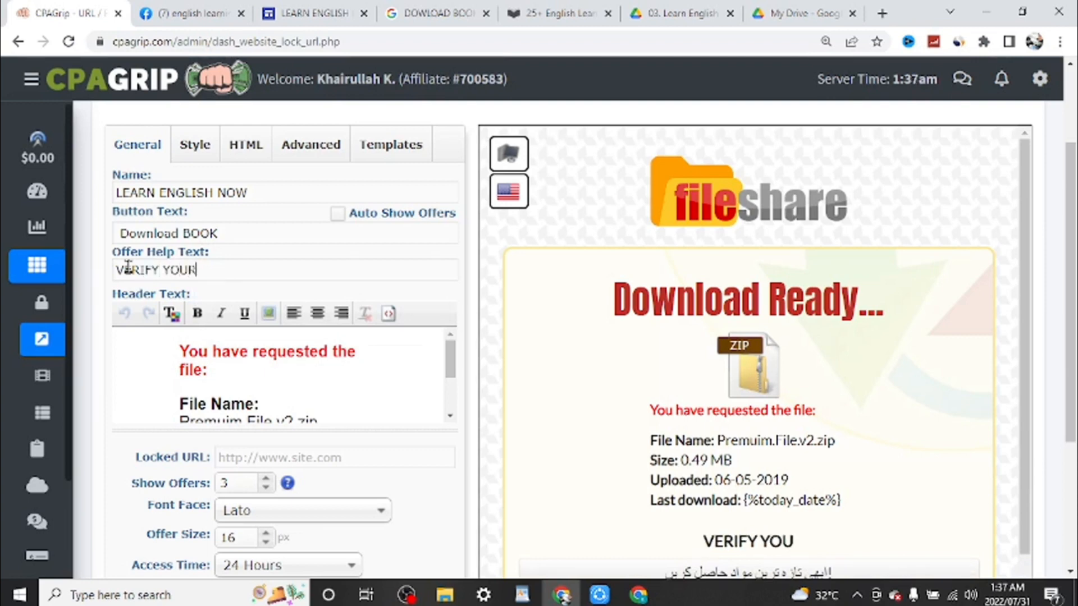
pyautogui.press('BackSpace')
pyautogui.press('BackSpace')
pyautogui.write('ARE HU')
pyautogui.write('MAN')
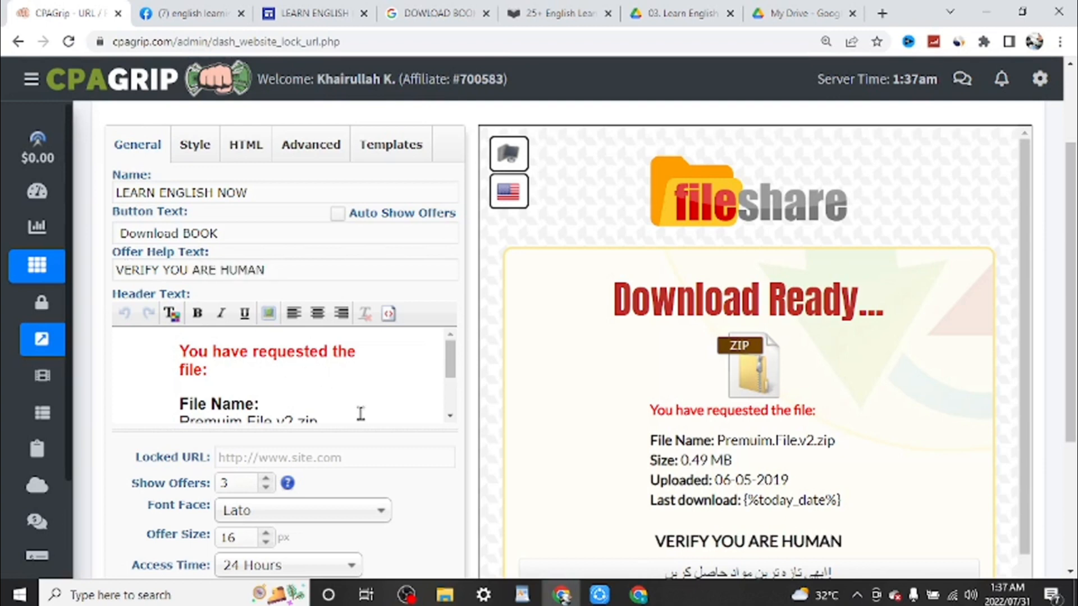
# Step: Replace the entire header text with "IF YOU WANT TO LEARN ENGLISH YOU SHOULD DOWNLOAD THIS BOOK"
pyautogui.scroll(-3, 456, 383)
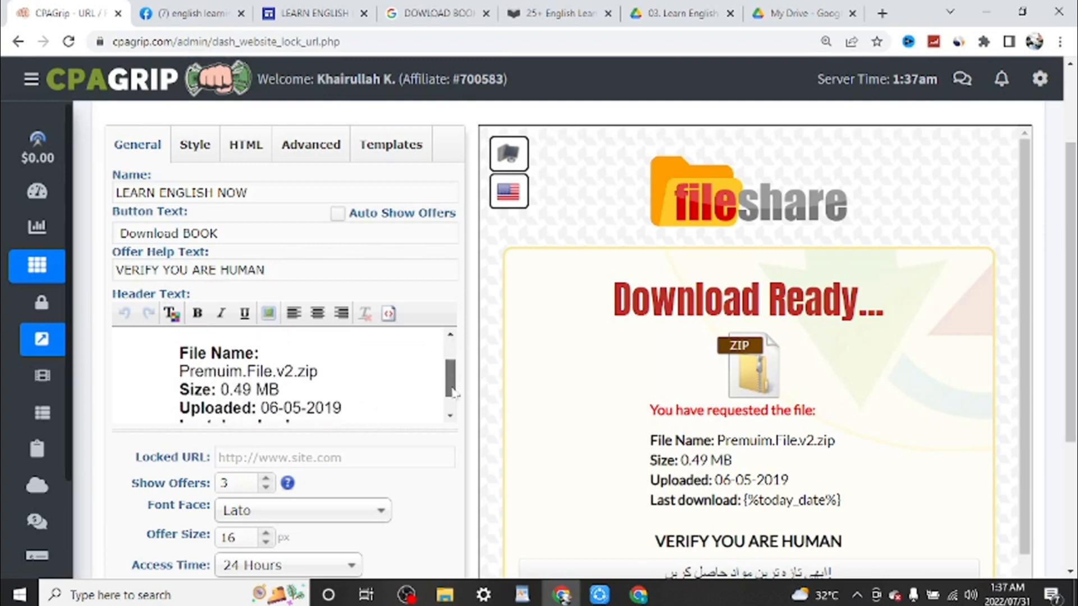
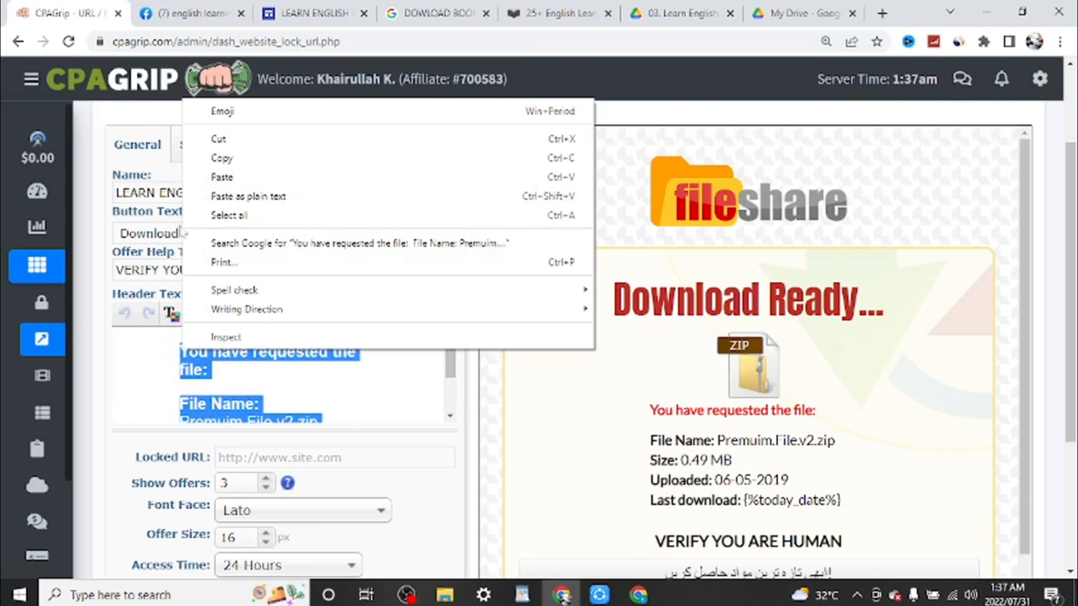
pyautogui.click(246, 146)
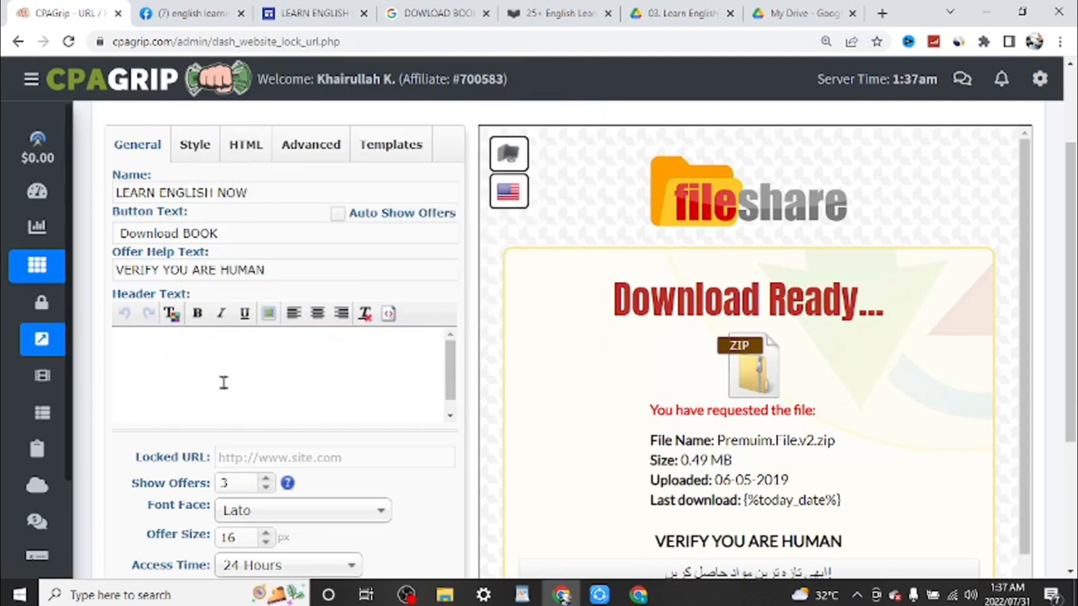
pyautogui.write('IF YOU WA')
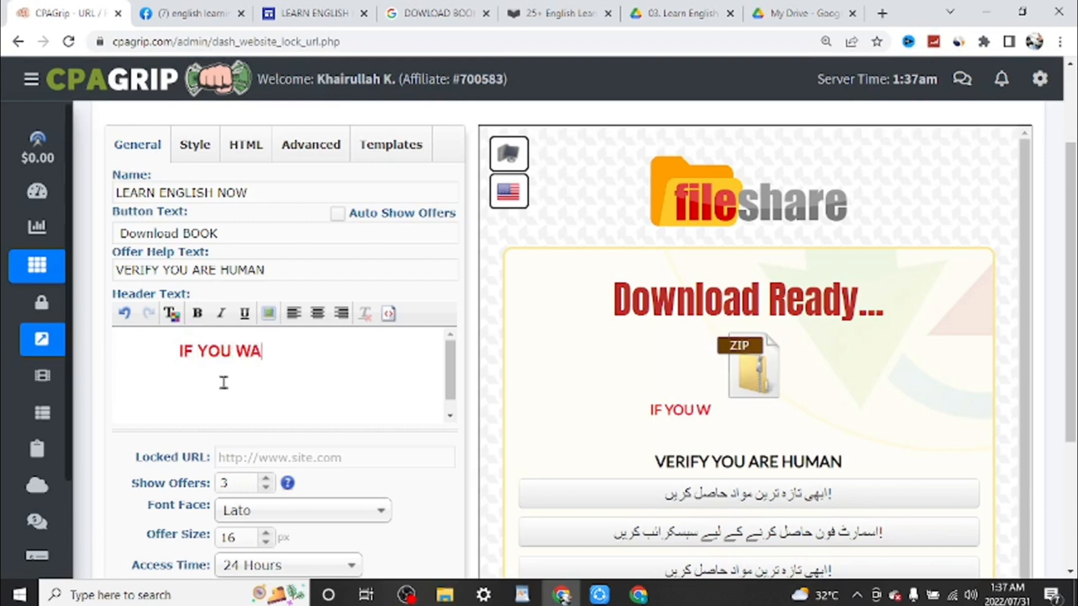
pyautogui.write('NT TO')
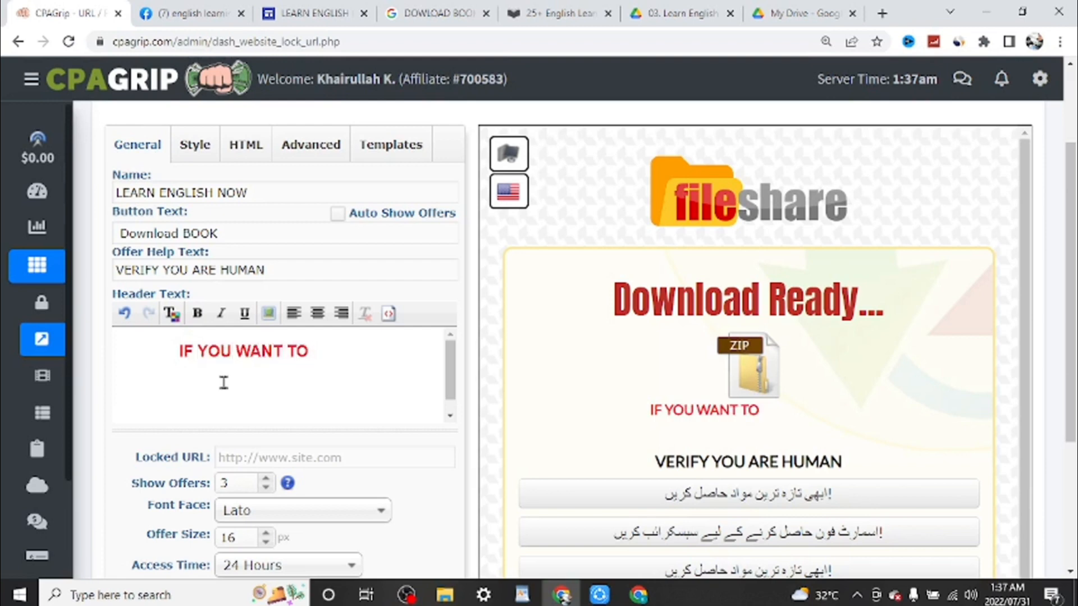
pyautogui.write(' LEARN ENG')
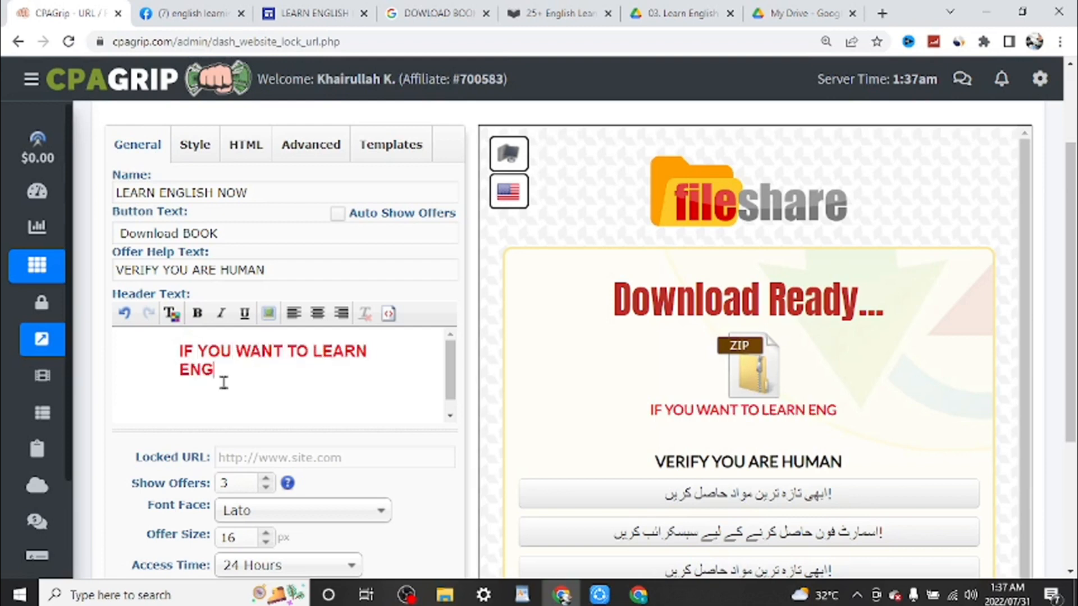
pyautogui.write('LISJ')
pyautogui.write('H ')
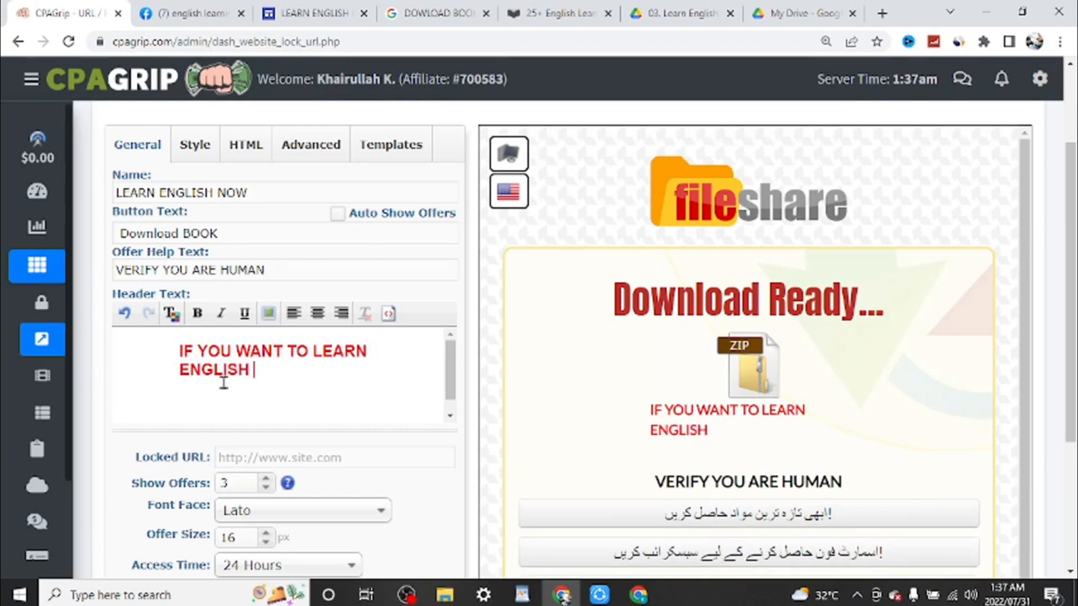
pyautogui.write('YOU SH')
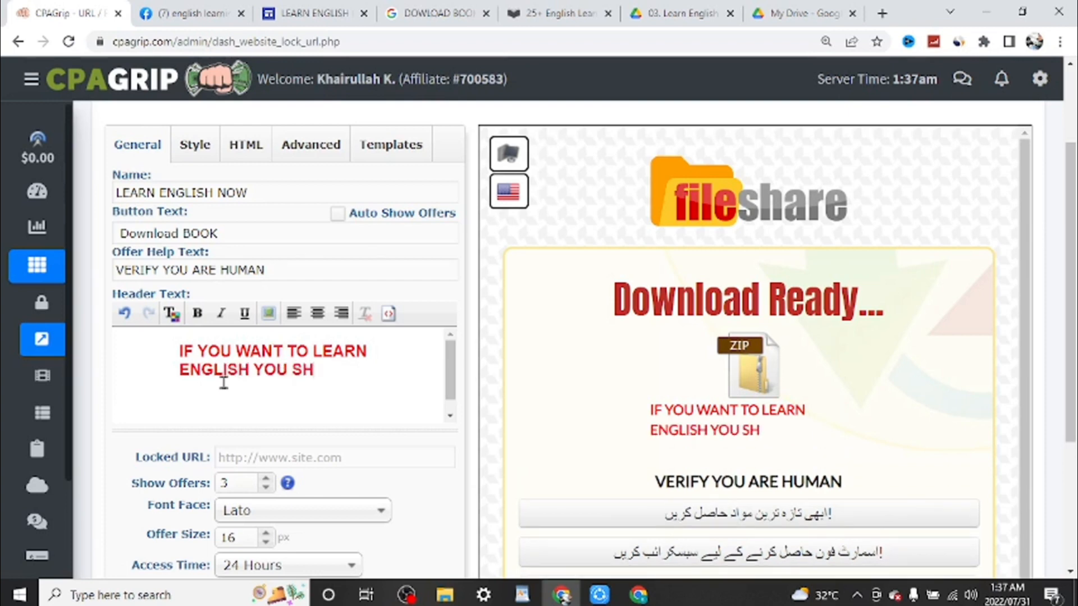
pyautogui.write('OULD D')
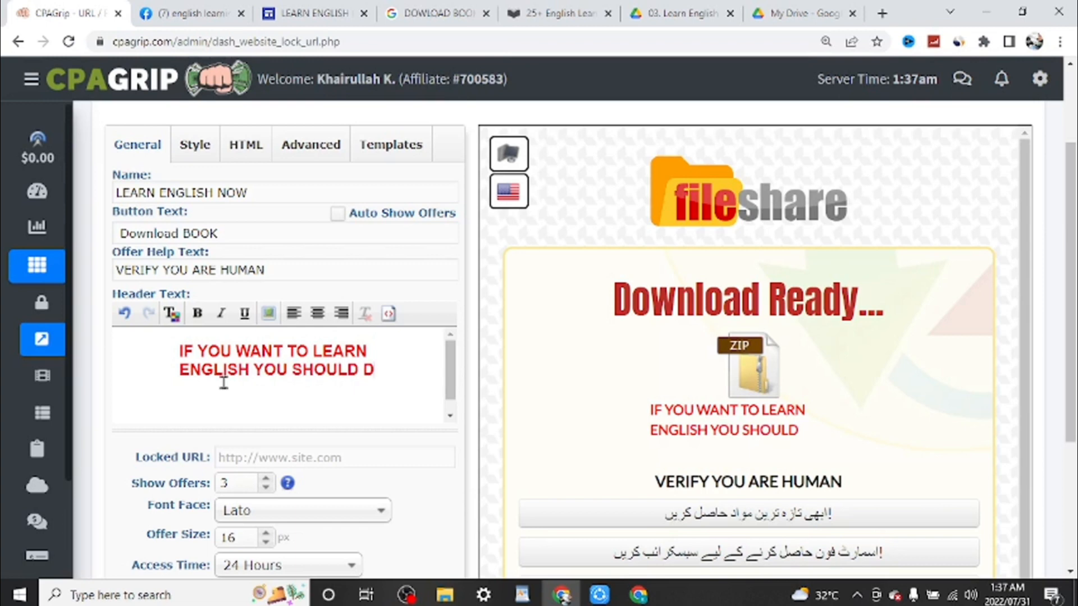
pyautogui.write('OWNLOAD TH')
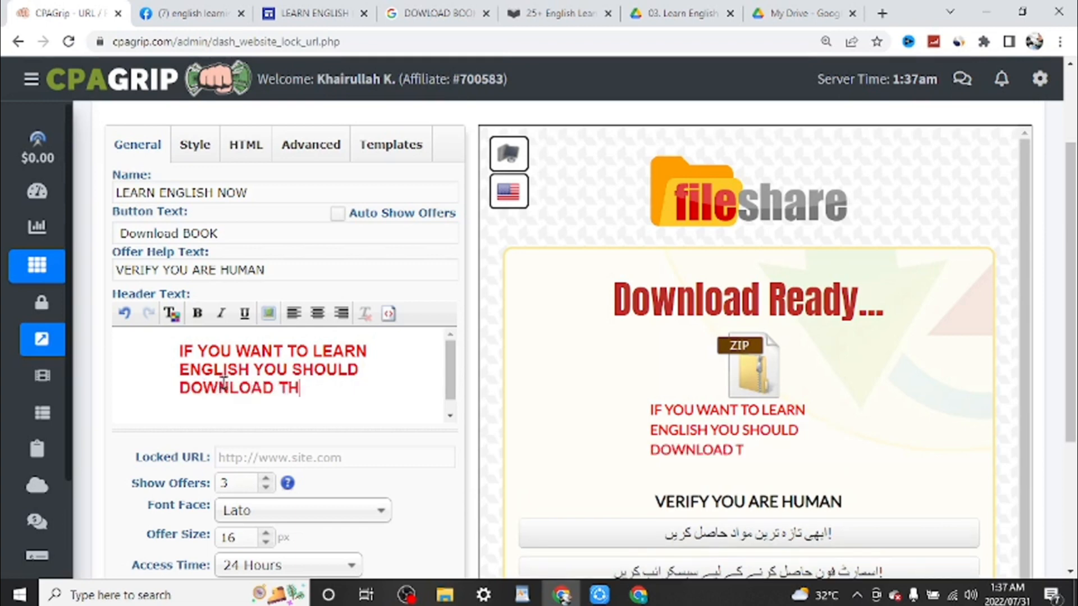
pyautogui.write('IS BOOK')
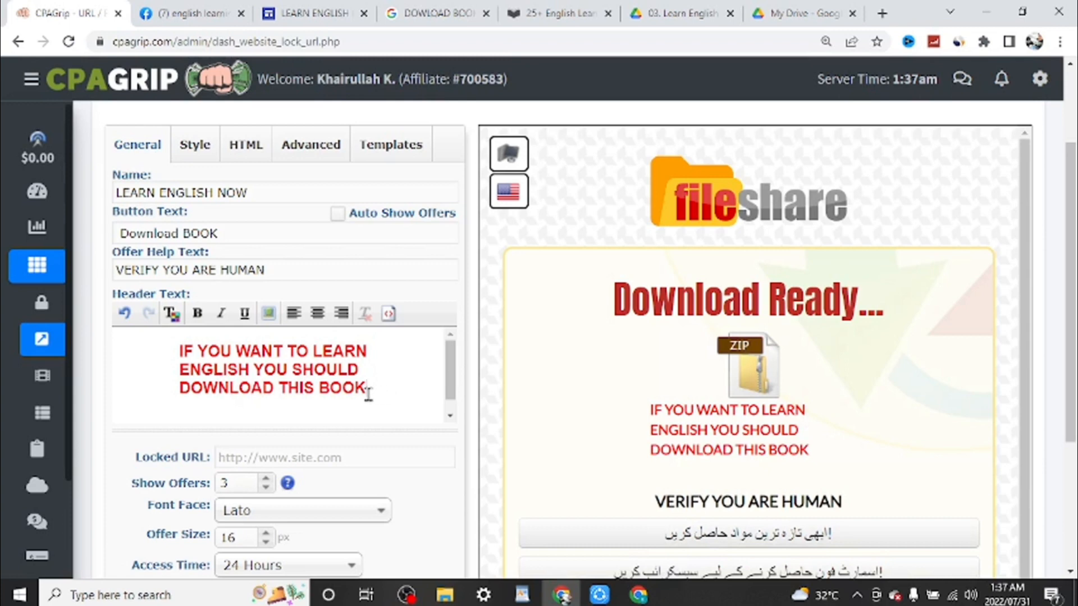
# Step: Right-align the whole header text, remove its bold formatting and colour it black
pyautogui.moveTo(369, 393); pyautogui.dragTo(150, 339)
pyautogui.click(341, 314)
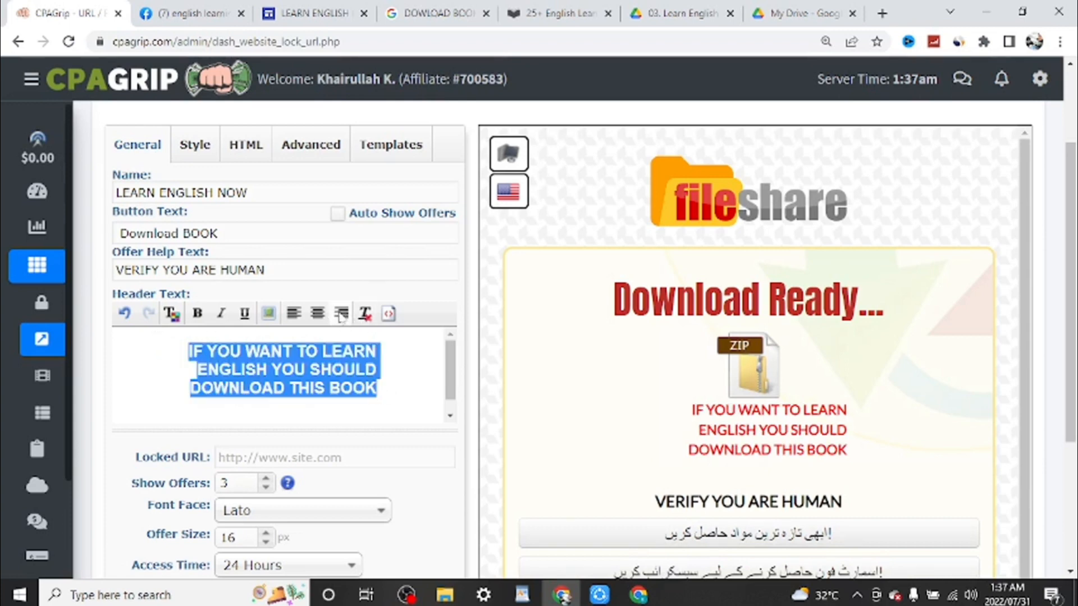
pyautogui.click(196, 315)
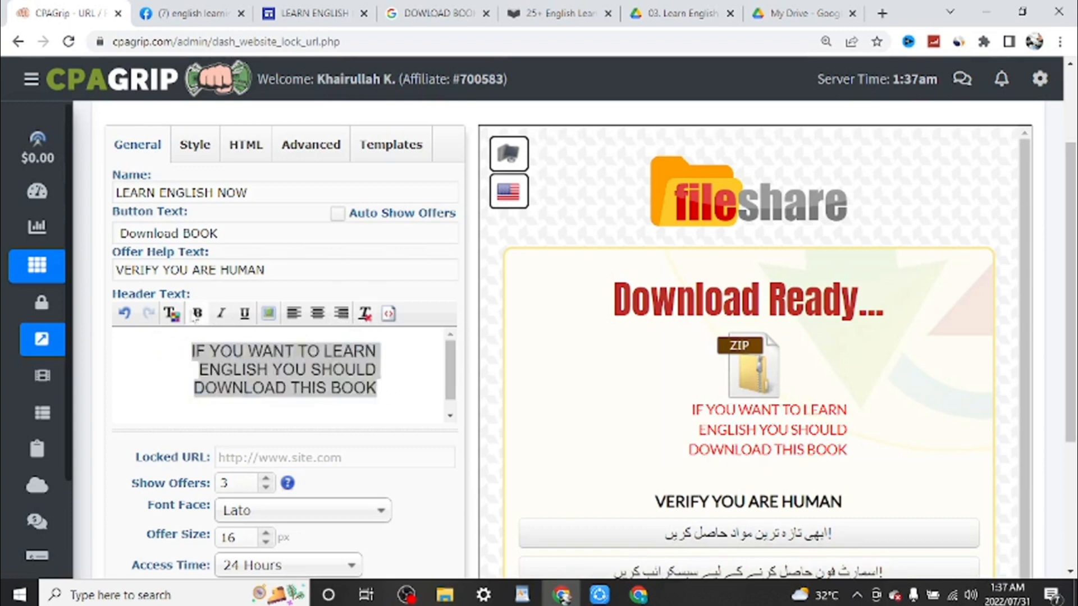
pyautogui.click(172, 314)
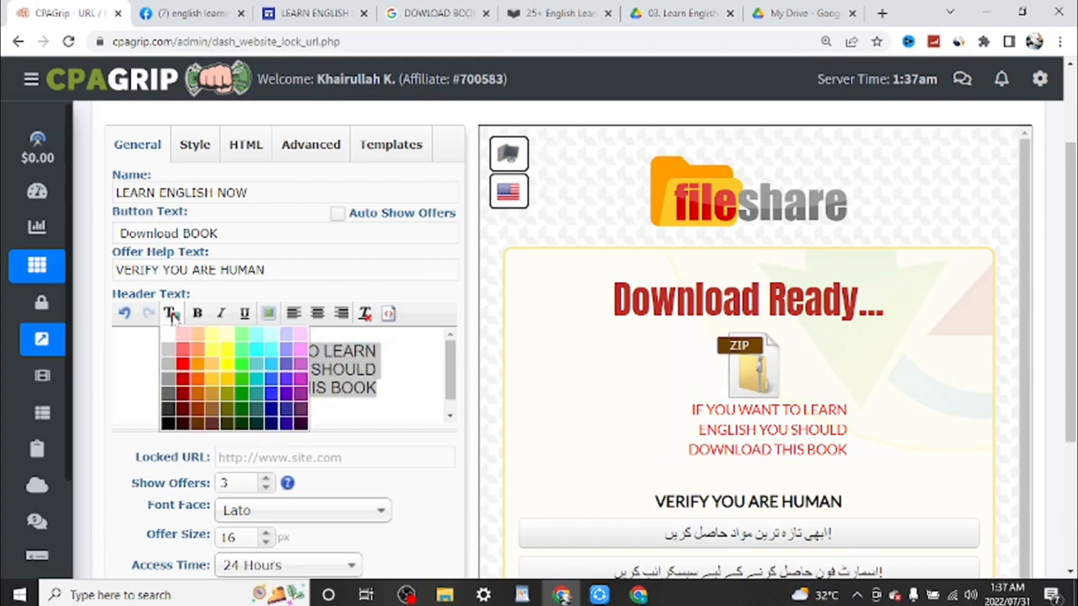
pyautogui.click(166, 420)
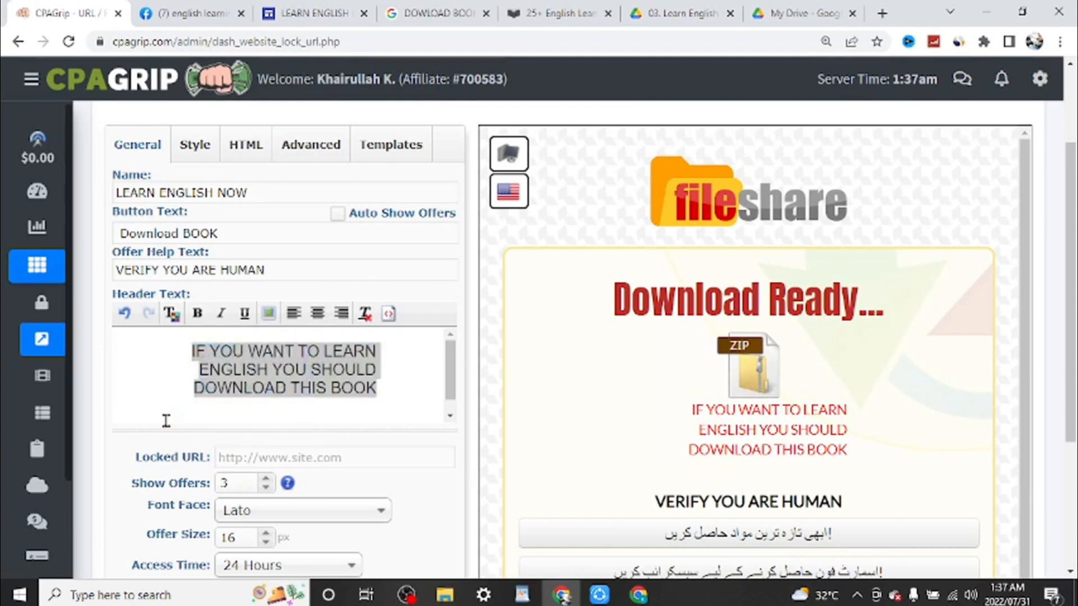
pyautogui.click(406, 406)
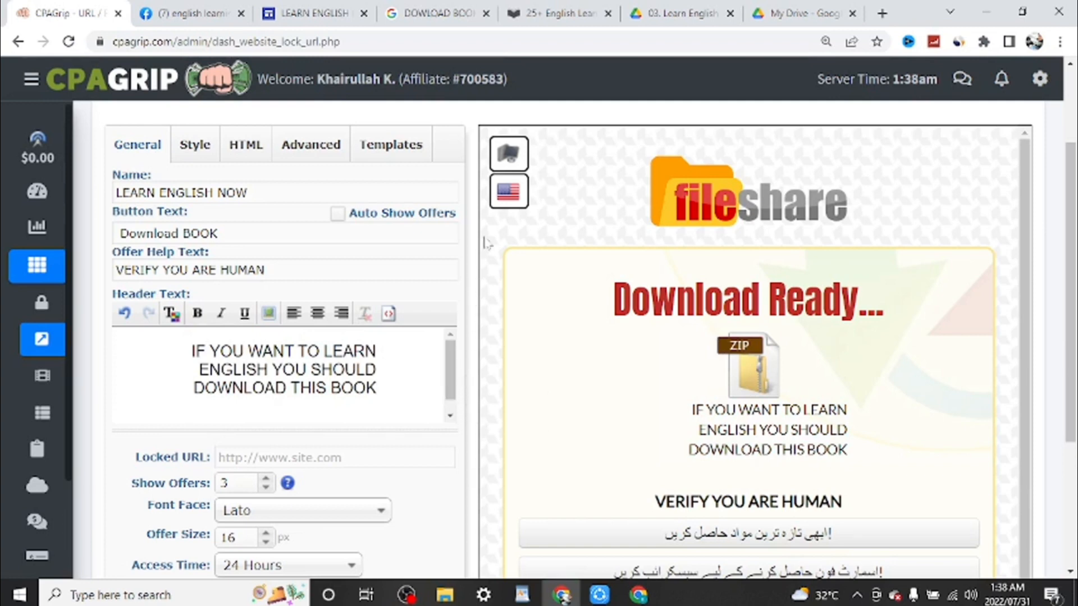
# Step: Switch to Google Drive and copy the sharing link of the "03. Learn English Now" PDF
pyautogui.scroll(-2, 1074, 188)
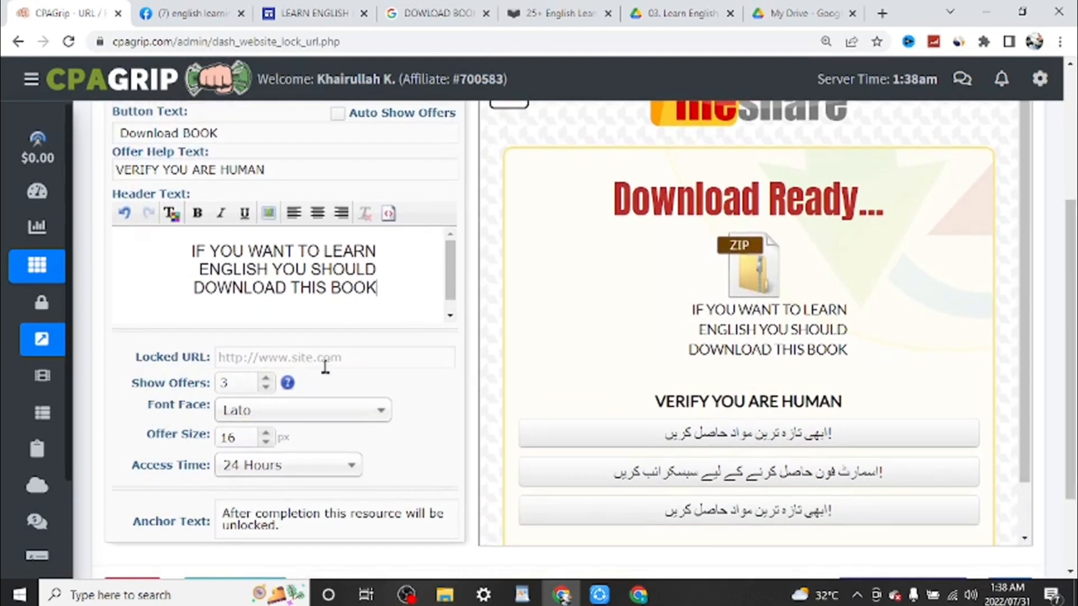
pyautogui.click(328, 360)
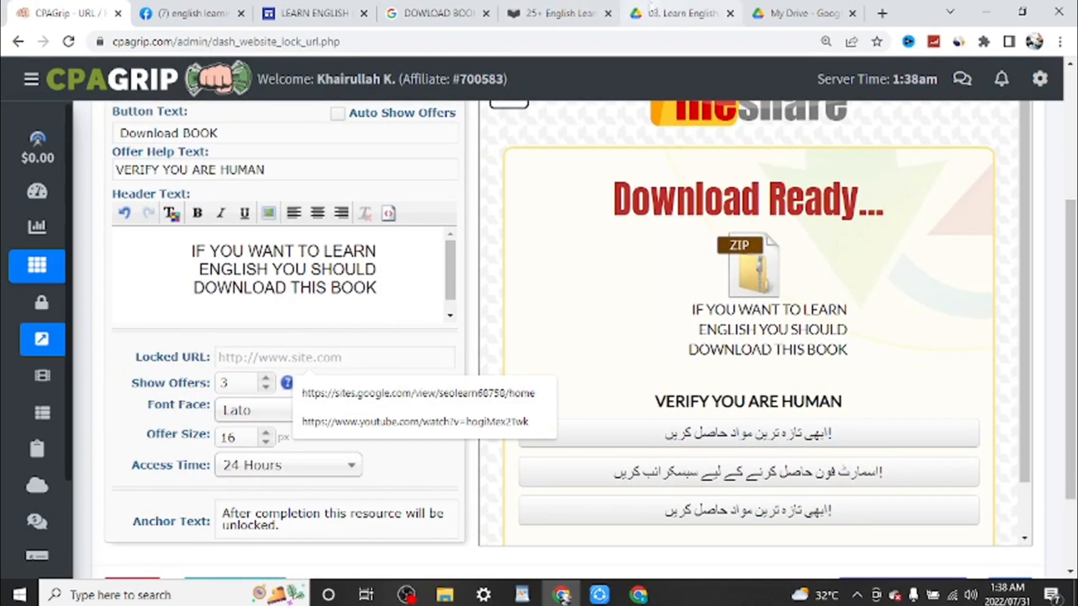
pyautogui.click(803, 12)
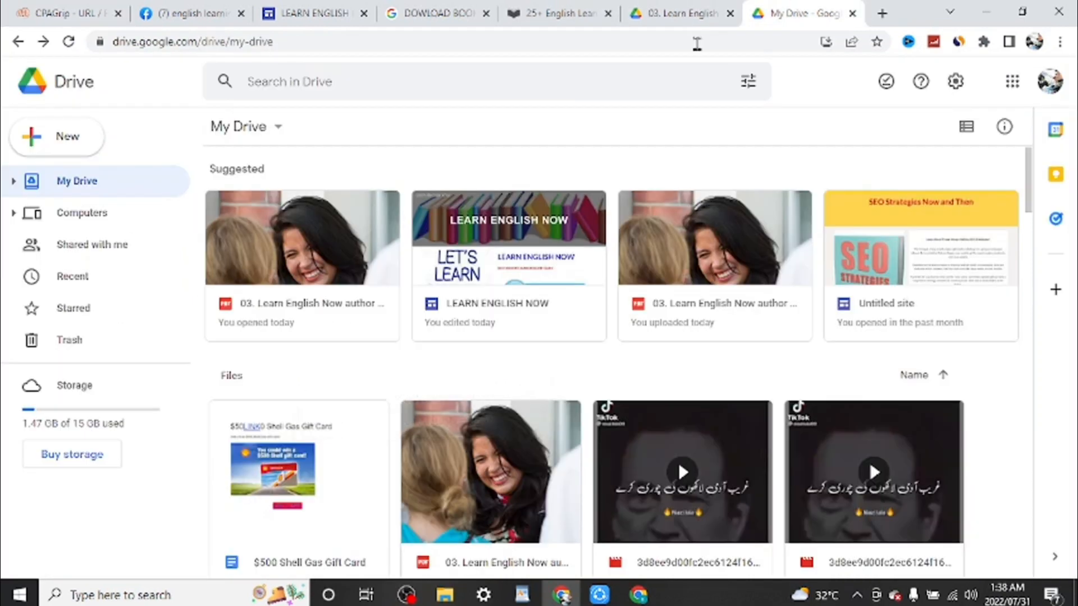
pyautogui.click(362, 233)
pyautogui.rightClick(362, 233)
pyautogui.click(459, 241)
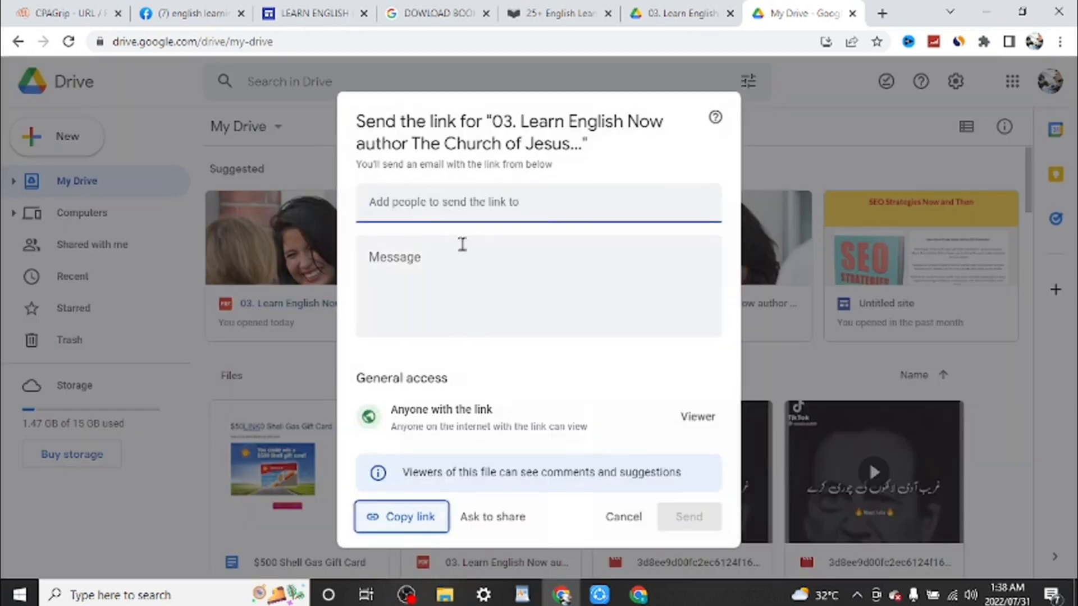
pyautogui.click(423, 518)
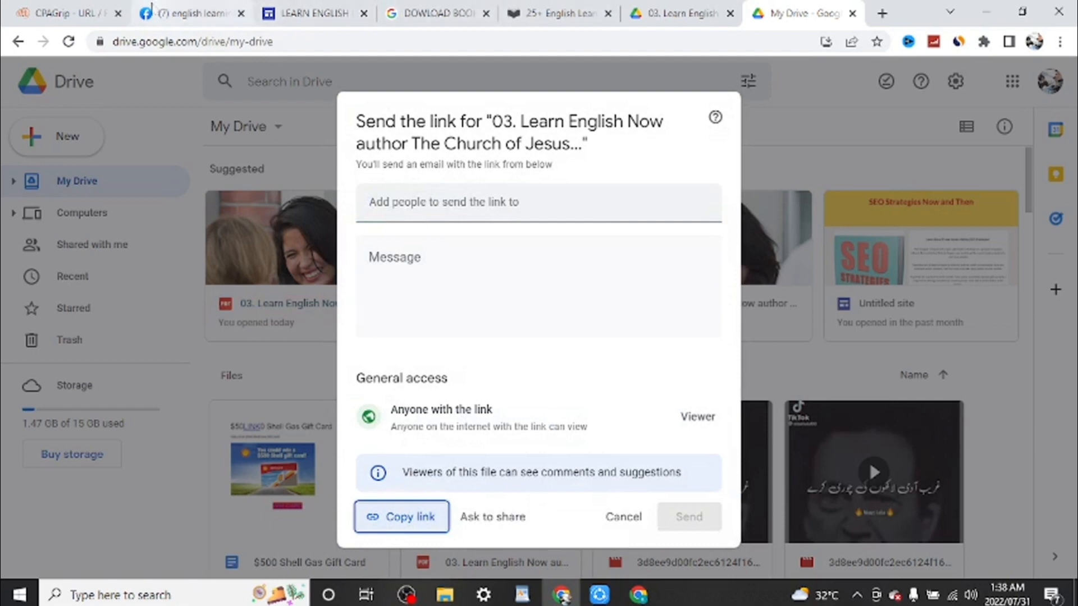
# Step: Switch to CPAGrip and paste the copied Google Drive link as the locker's locked URL
pyautogui.click(73, 12)
pyautogui.click(243, 362)
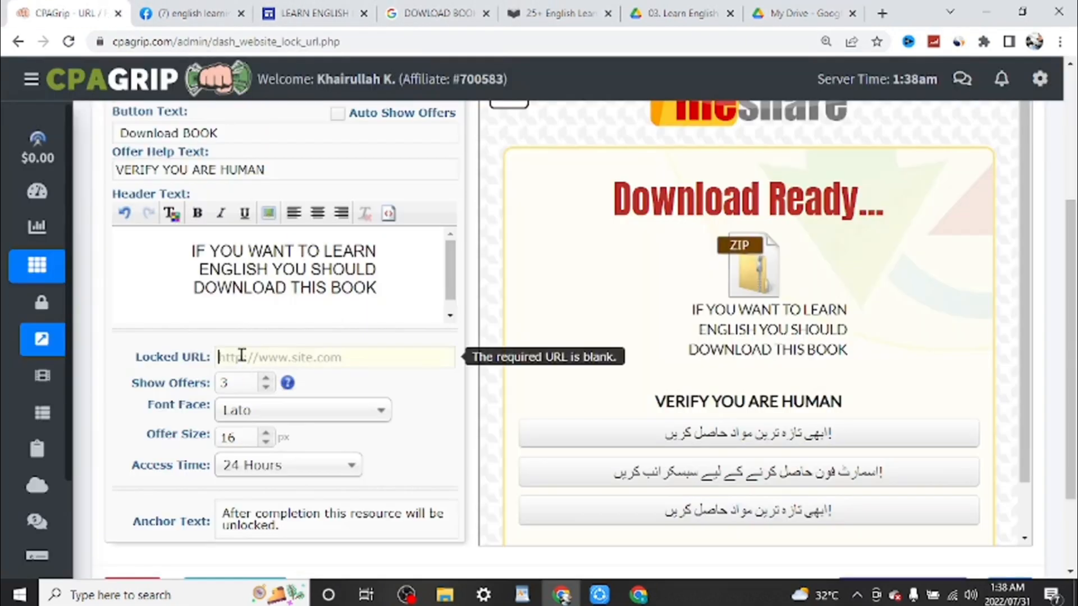
pyautogui.rightClick(242, 359)
pyautogui.click(281, 229)
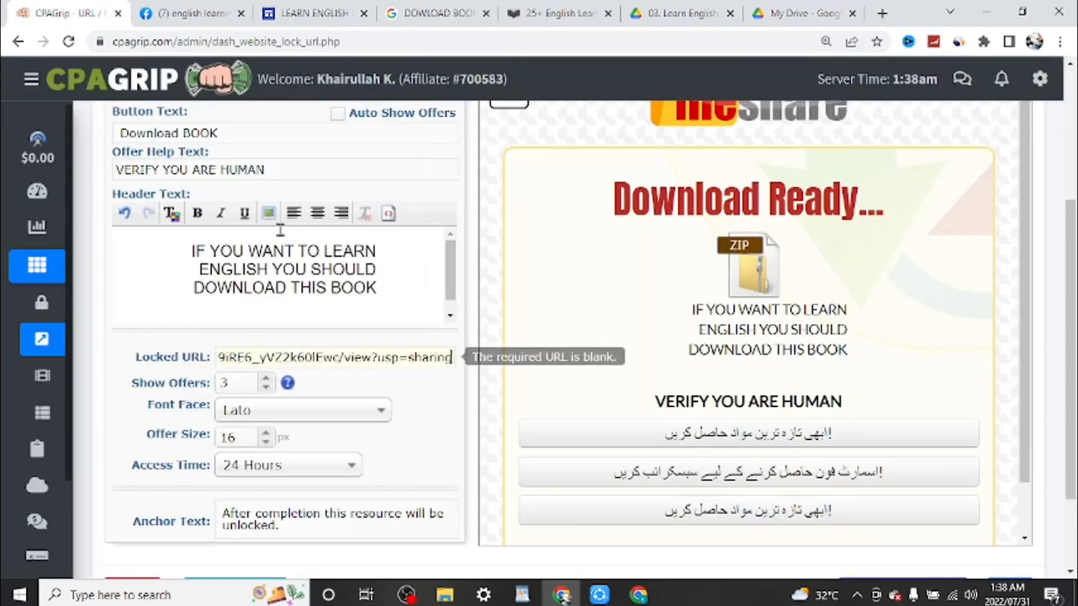
pyautogui.scroll(-2, 584, 337)
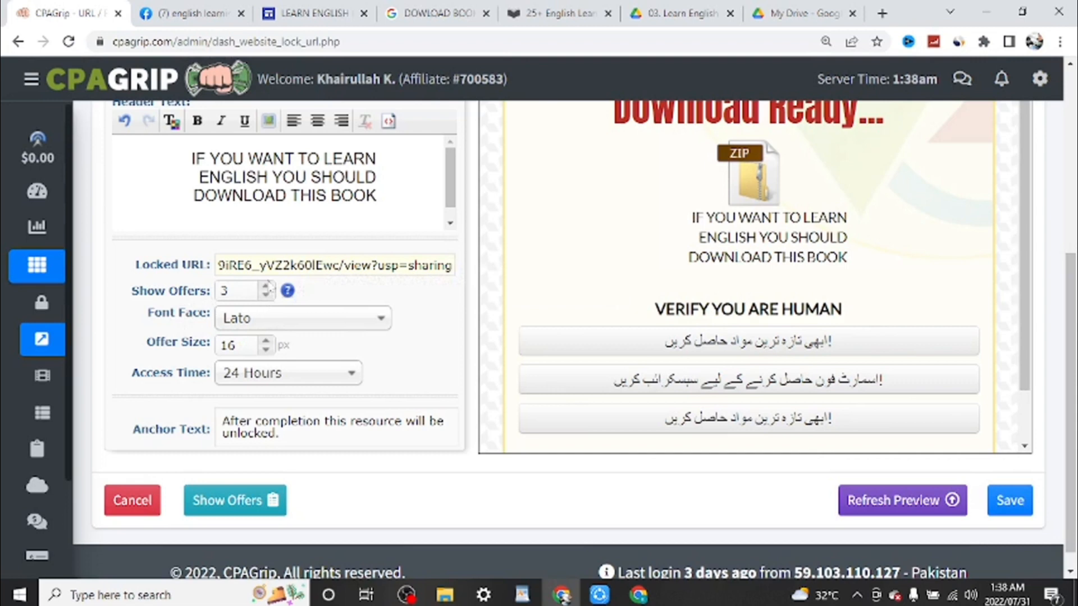
pyautogui.click(268, 296)
pyautogui.click(270, 288)
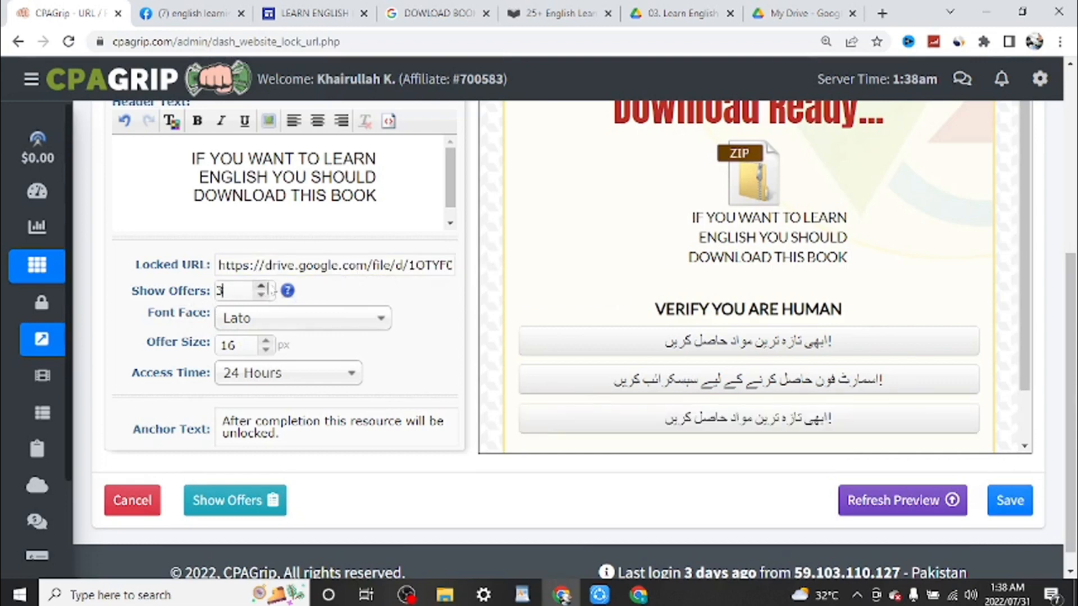
pyautogui.click(262, 287)
pyautogui.click(373, 327)
pyautogui.click(424, 340)
# Step: Set the locker's access time to Forever
pyautogui.click(350, 380)
pyautogui.scroll(3, 257, 301)
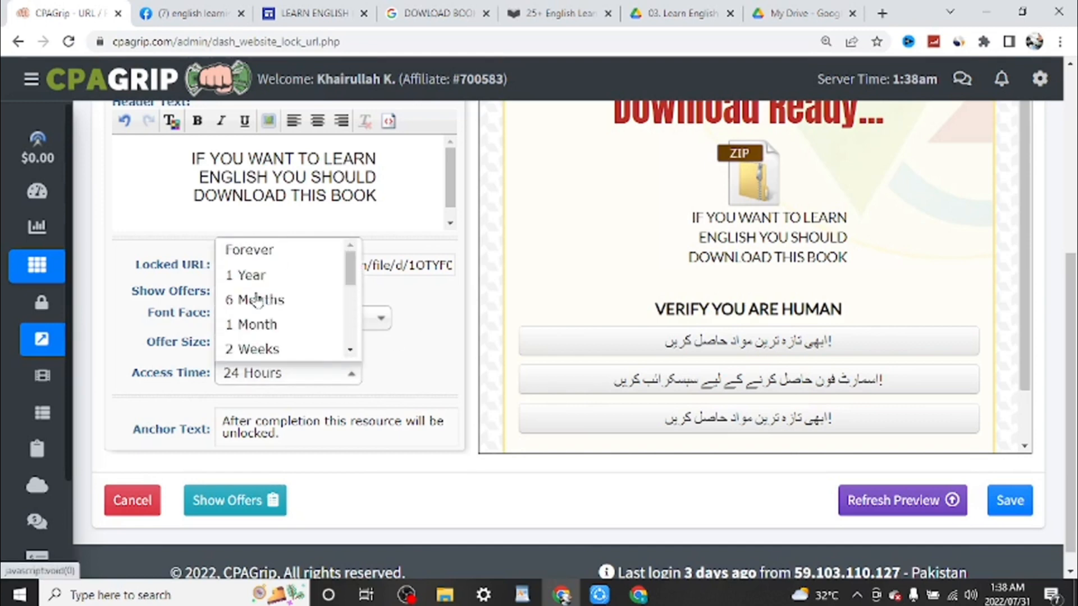
pyautogui.click(278, 251)
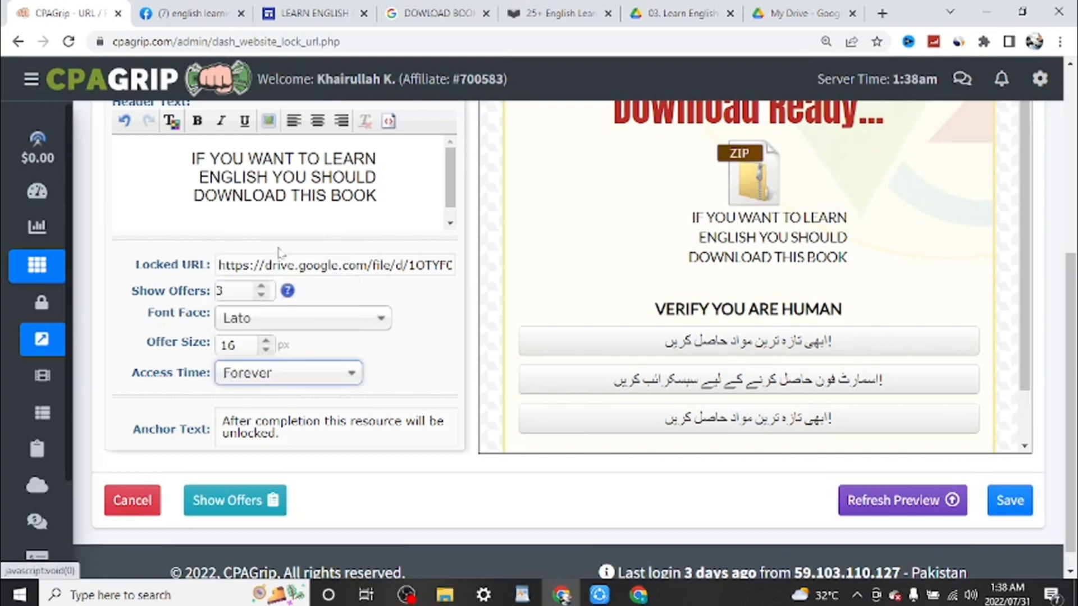
# Step: Change the anchor text to "After completion this resource will be DOWNLOAD" and show the locker's list of offers
pyautogui.click(304, 436)
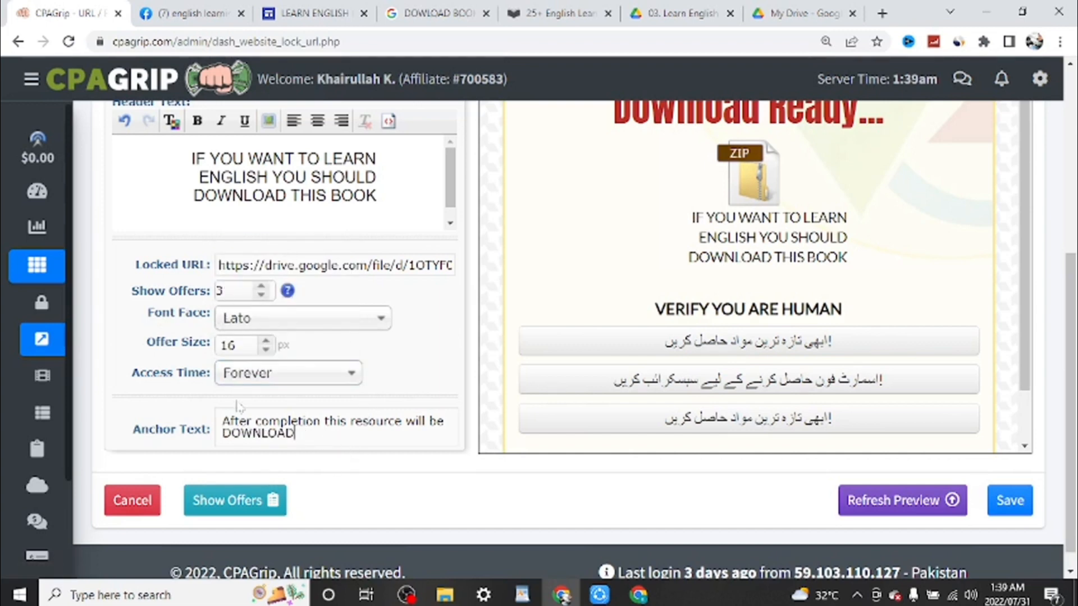
pyautogui.click(240, 502)
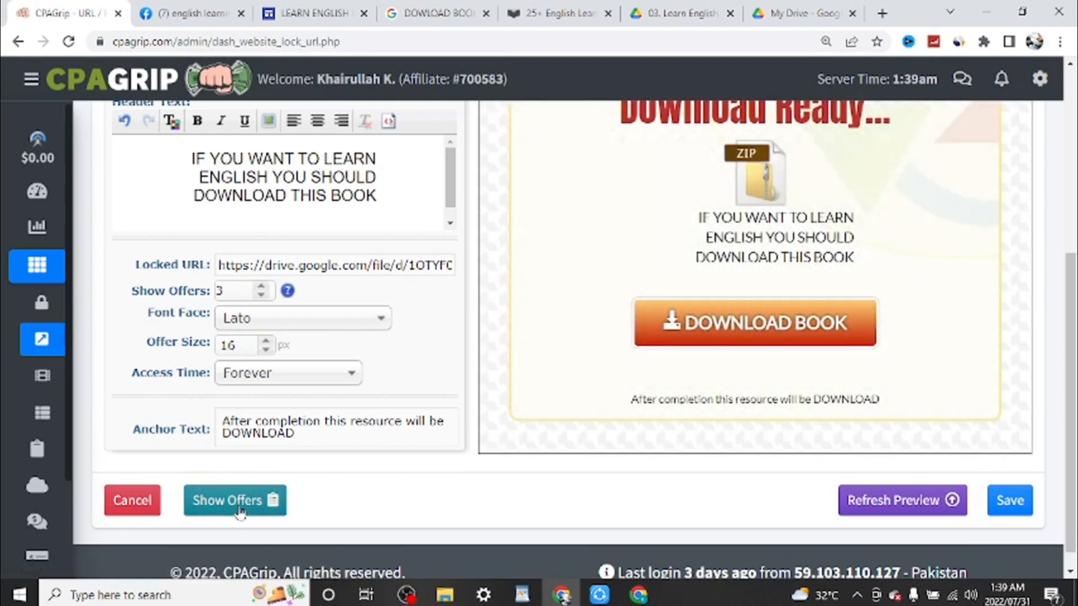
pyautogui.click(240, 501)
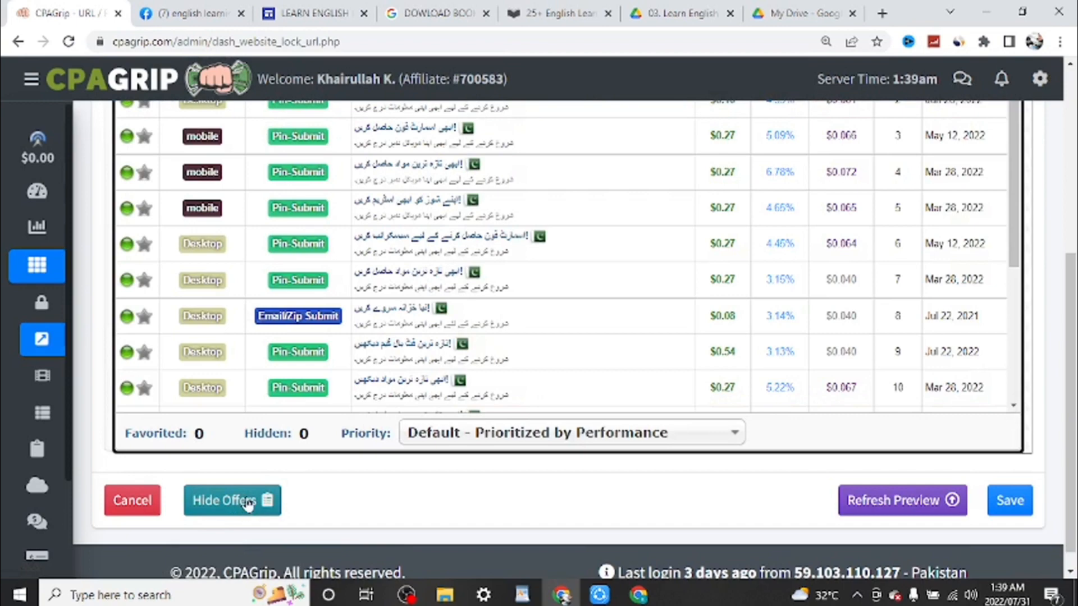
# Step: Sort the locker's Pakistan offers by payout, from highest to lowest
pyautogui.scroll(5, 561, 326)
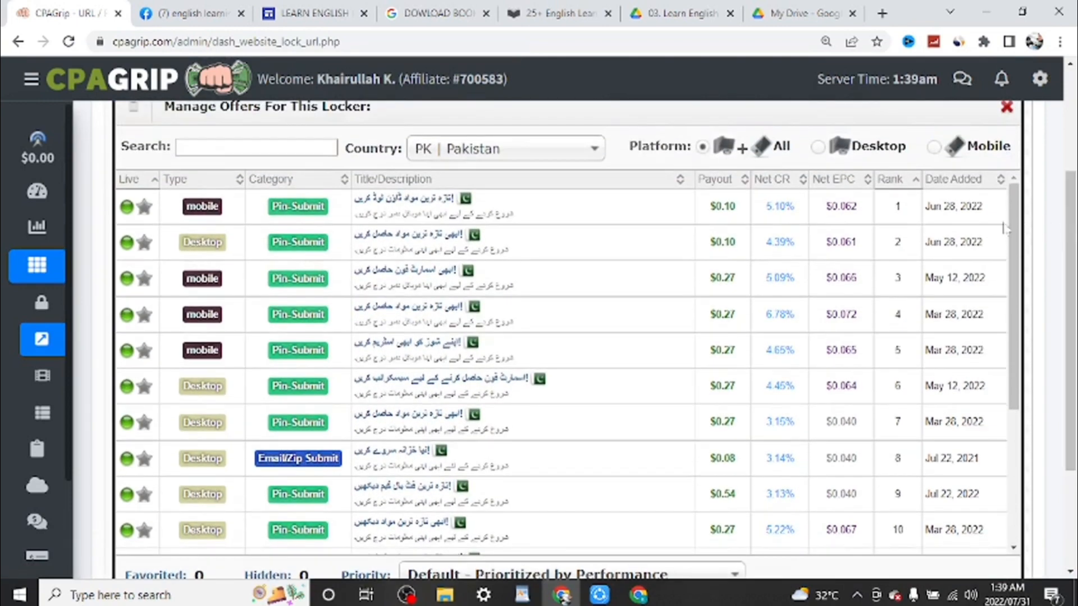
pyautogui.click(733, 181)
pyautogui.click(733, 181)
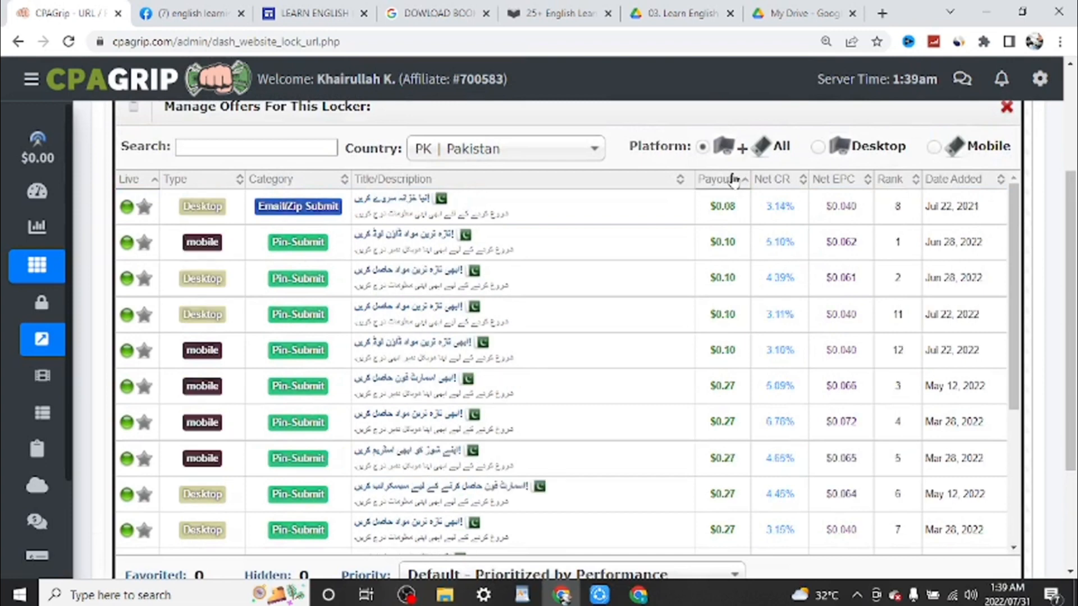
pyautogui.moveTo(76, 247)
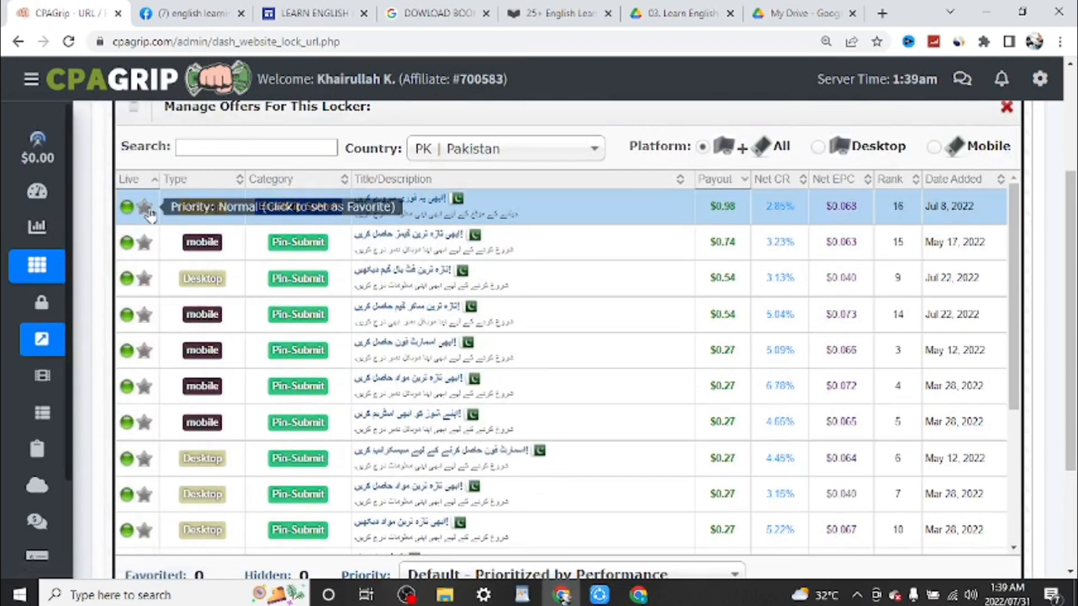
# Step: Mark the three highest-paying offers as favorites and save the locker
pyautogui.click(146, 208)
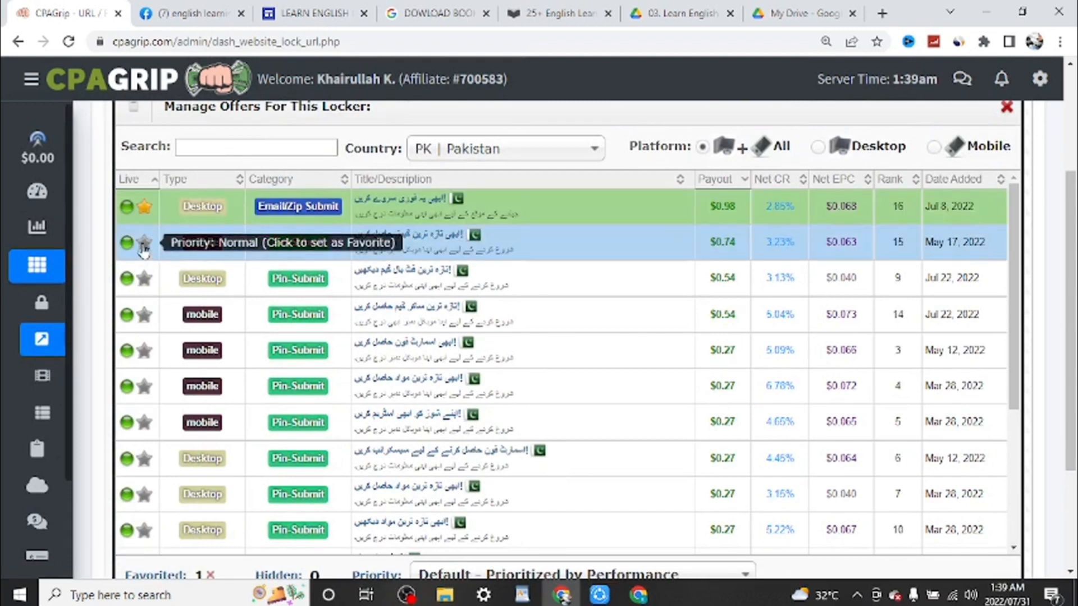
pyautogui.click(144, 242)
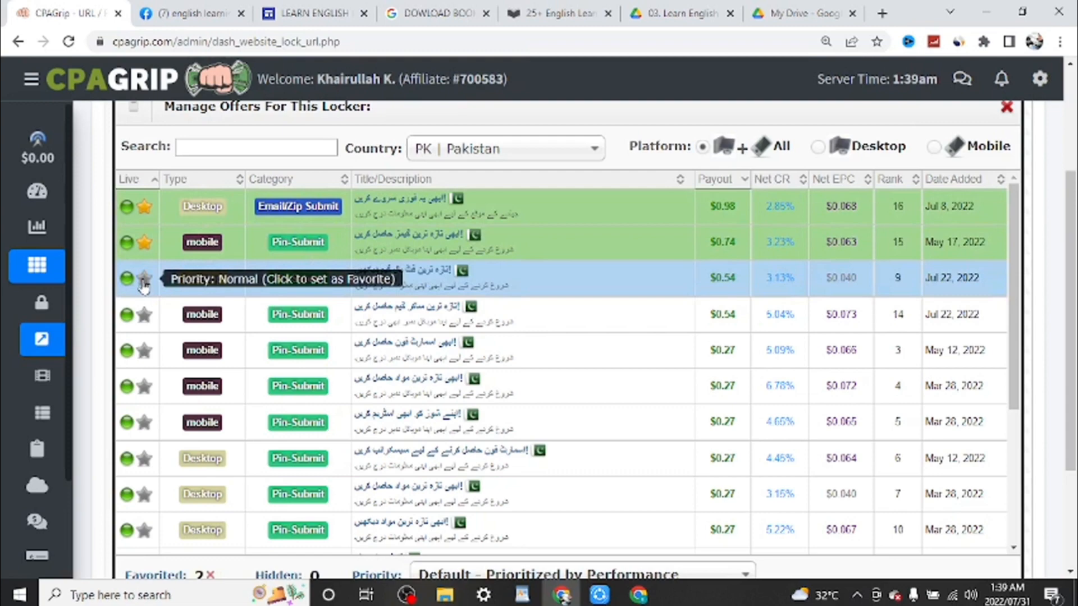
pyautogui.click(144, 279)
pyautogui.scroll(-3, 955, 484)
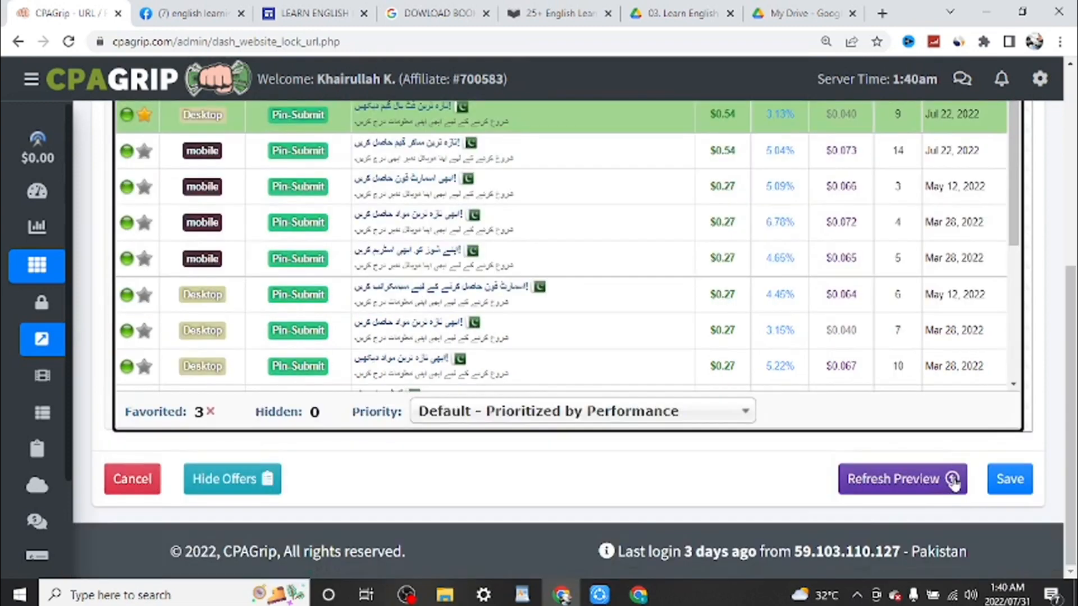
pyautogui.click(1009, 483)
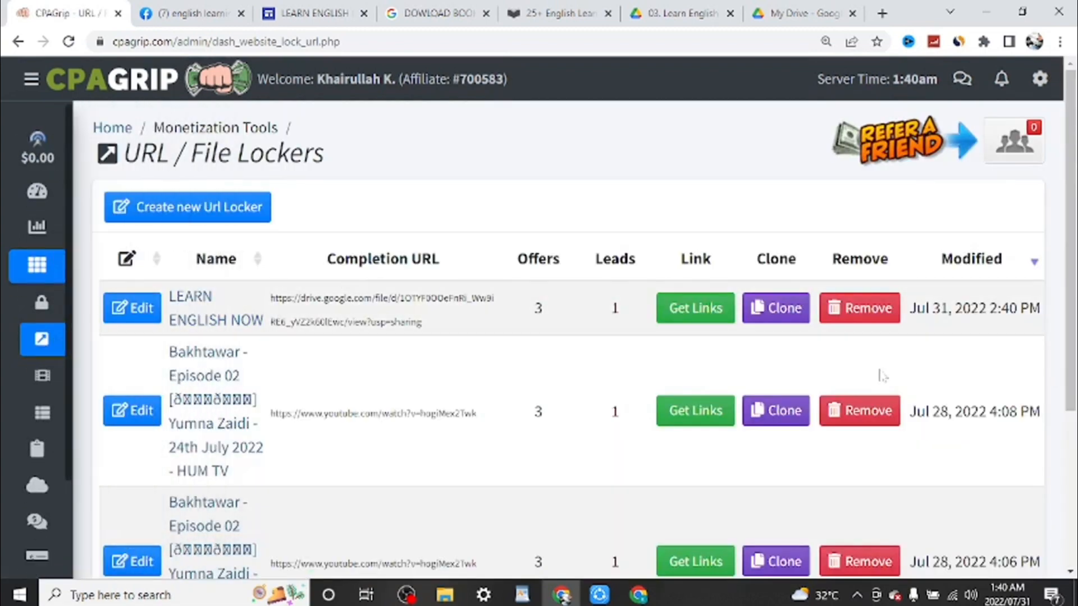
# Step: Generate the LEARN ENGLISH NOW locker's link on the forgefolder.com domain and copy it
pyautogui.click(692, 309)
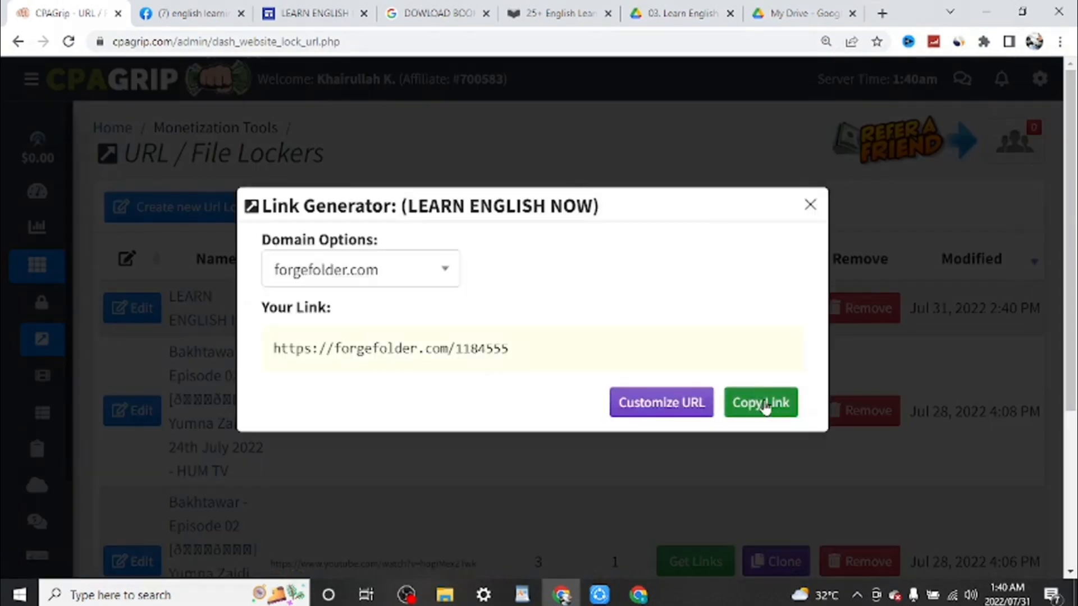
pyautogui.click(766, 407)
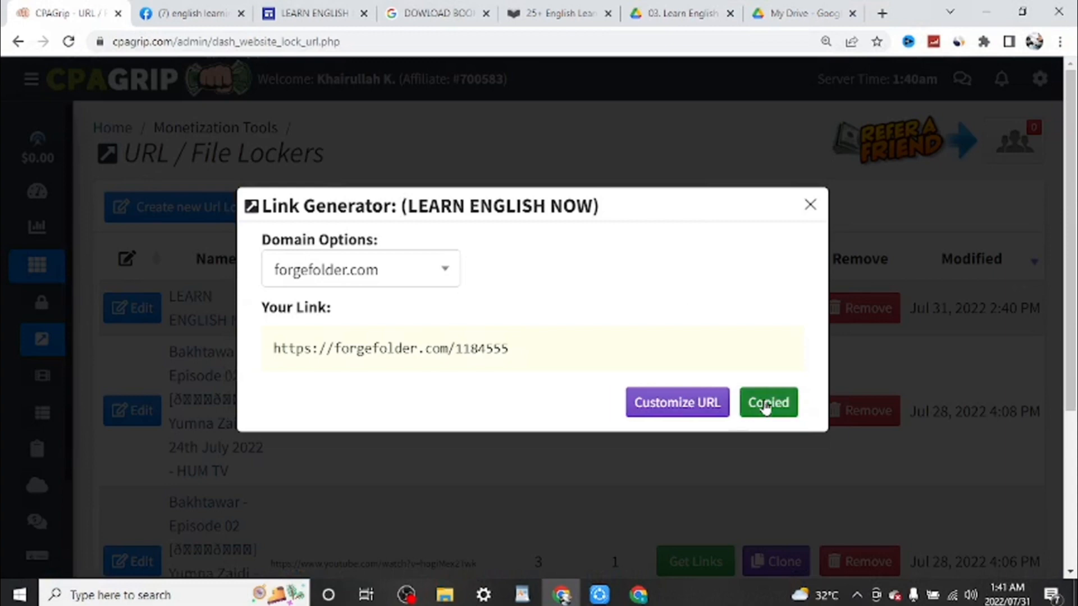
# Step: Switch to the LEARN ENGLISH NOW page in Google Sites and go to its DOWNLOAD E-BOOK button image
pyautogui.click(313, 14)
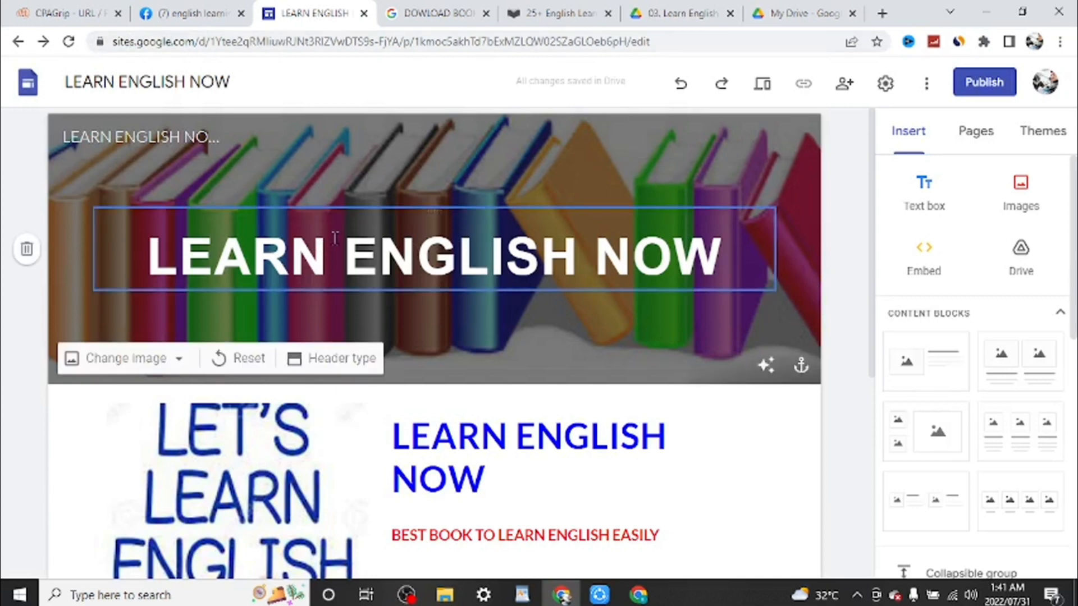
pyautogui.click(169, 361)
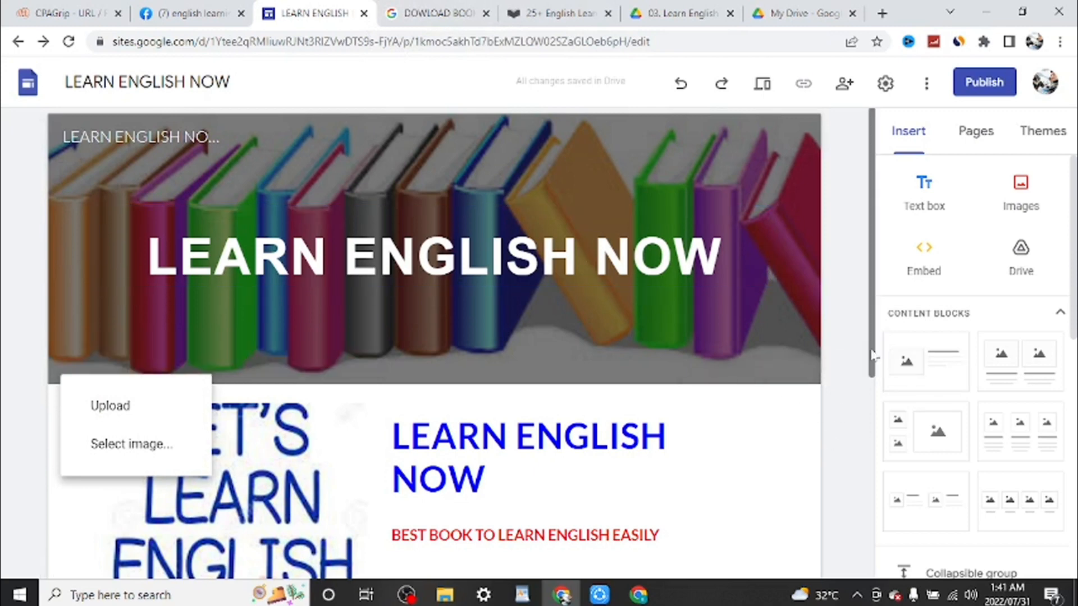
pyautogui.moveTo(872, 355); pyautogui.dragTo(874, 467)
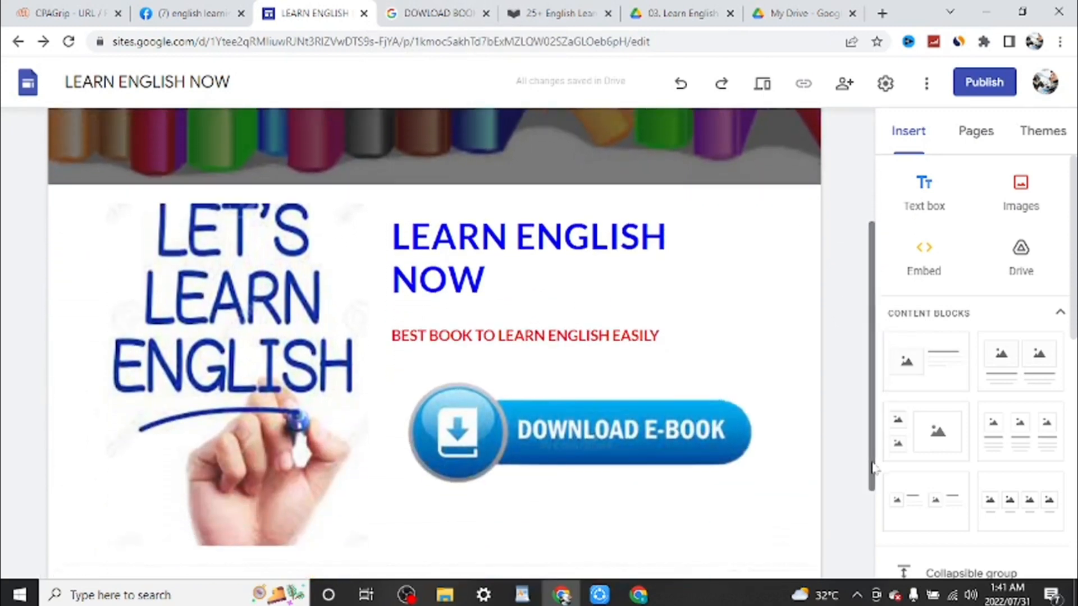